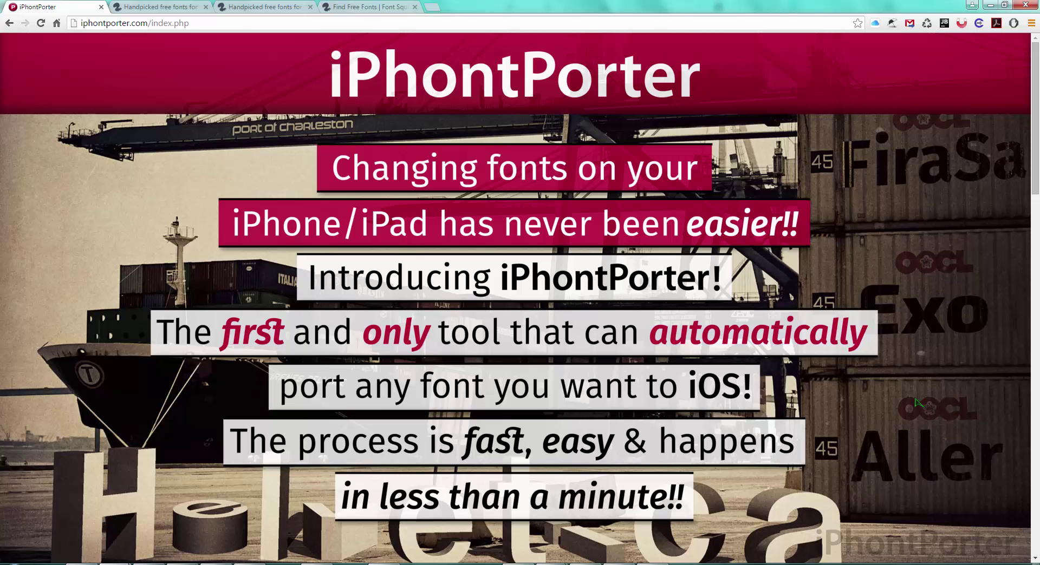
Open the free fonts page listing sites like Google Fonts, Font Squirrel and dafont.
scroll(744, 400, "down", 8)
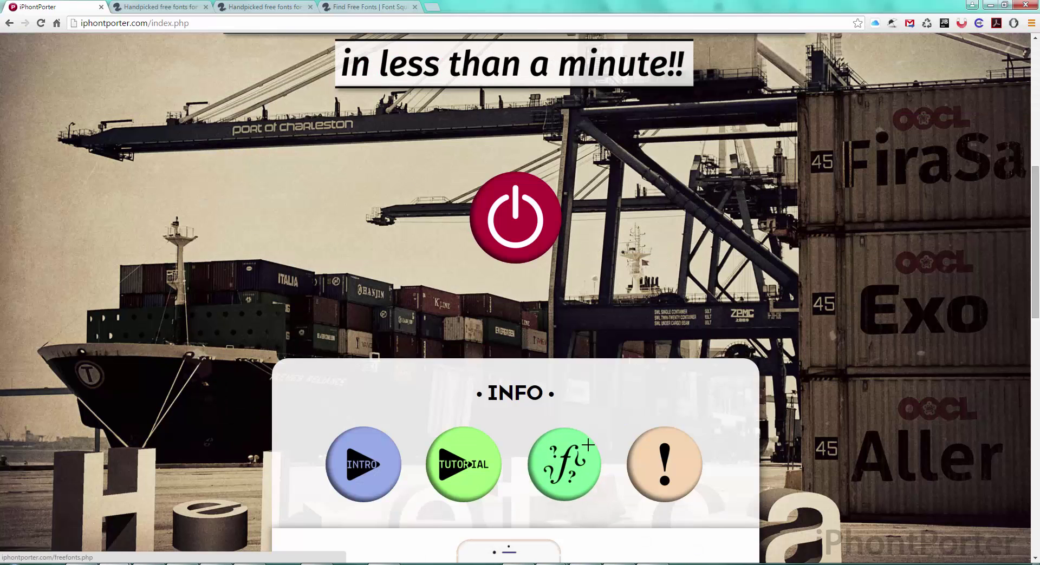
left_click(586, 448)
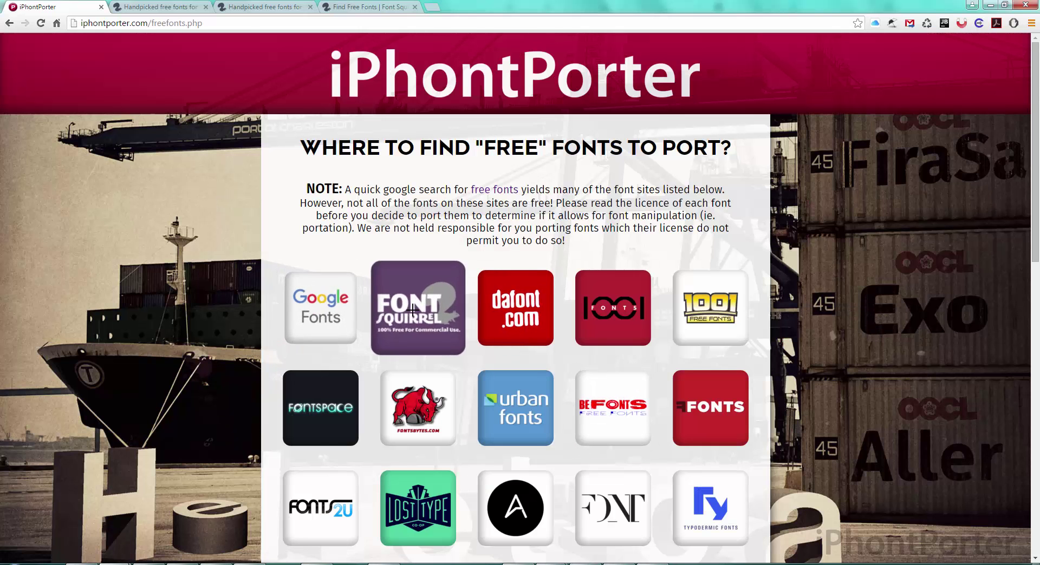
key("ctrl+shift+Tab")
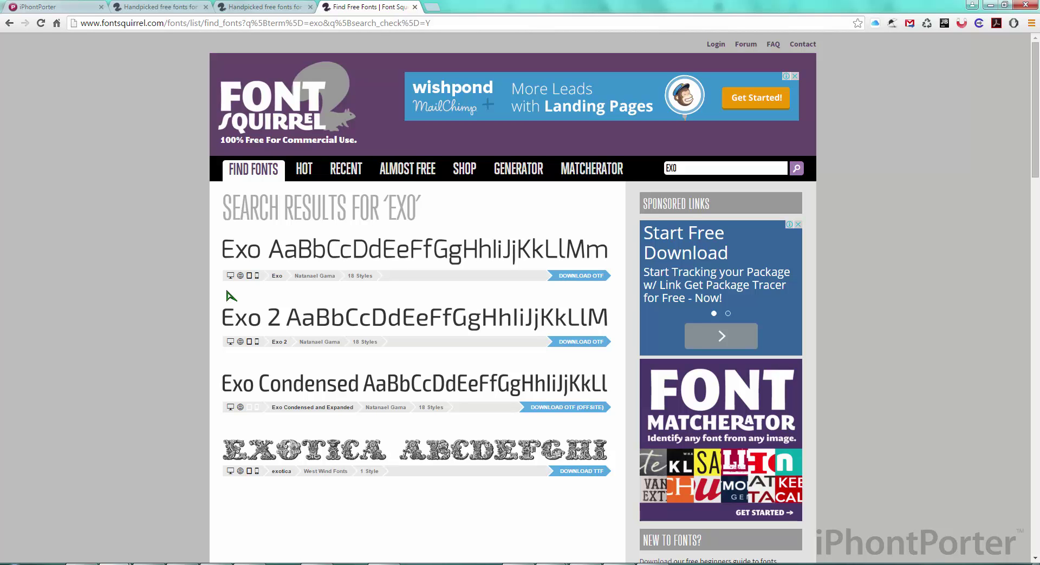
left_click(162, 562)
left_click(162, 562)
left_click(62, 8)
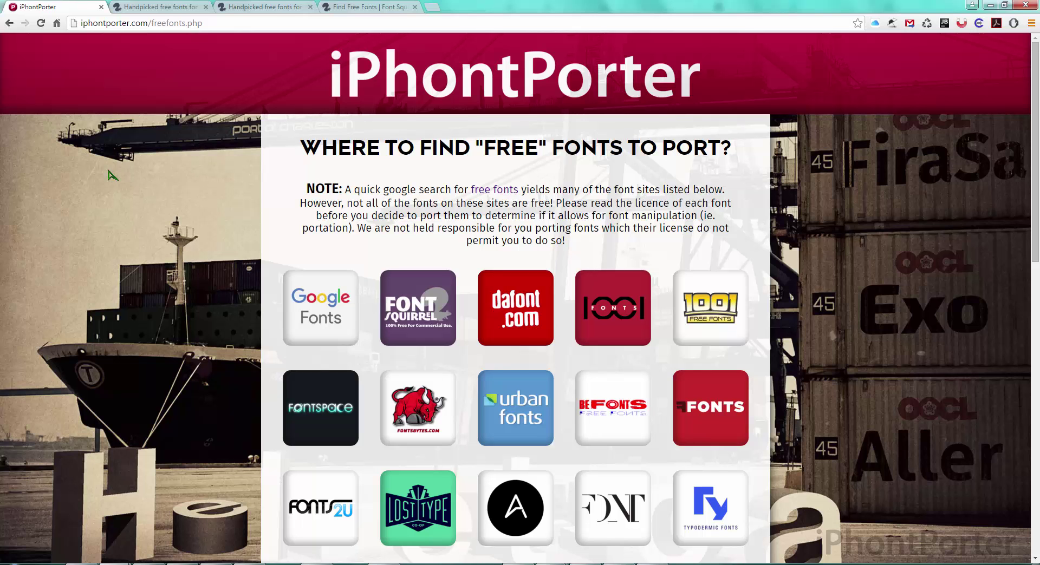
Return home, start the font chooser and locate San Francisco's S circle under System Fonts.
left_click(9, 23)
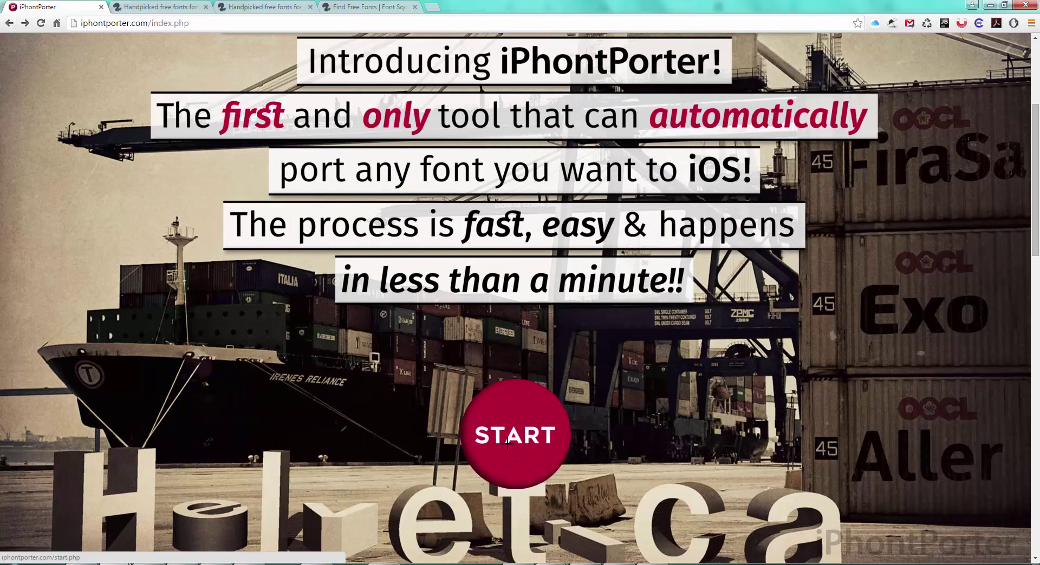
left_click(507, 444)
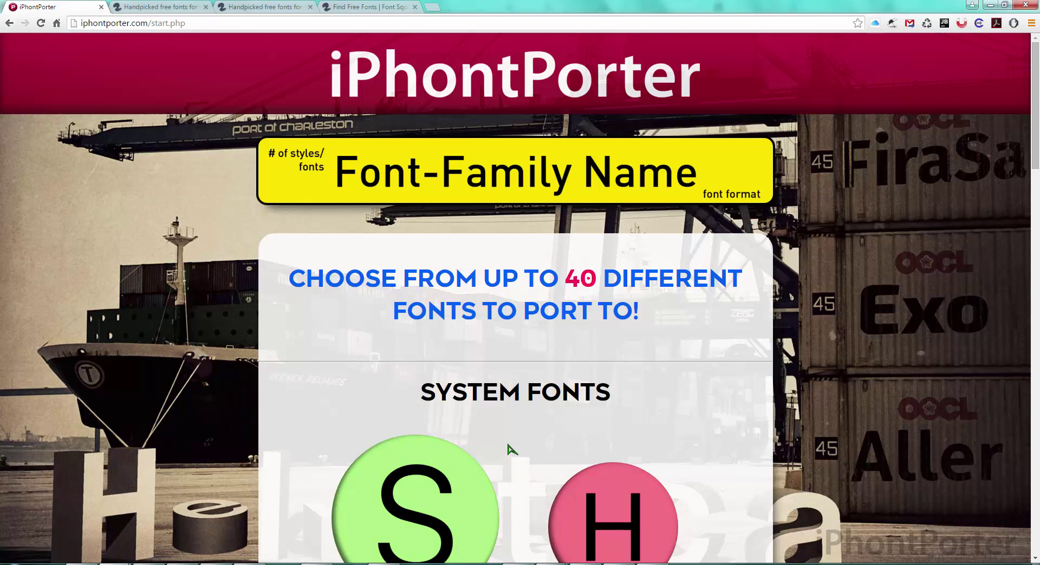
scroll(509, 449, "down", 15)
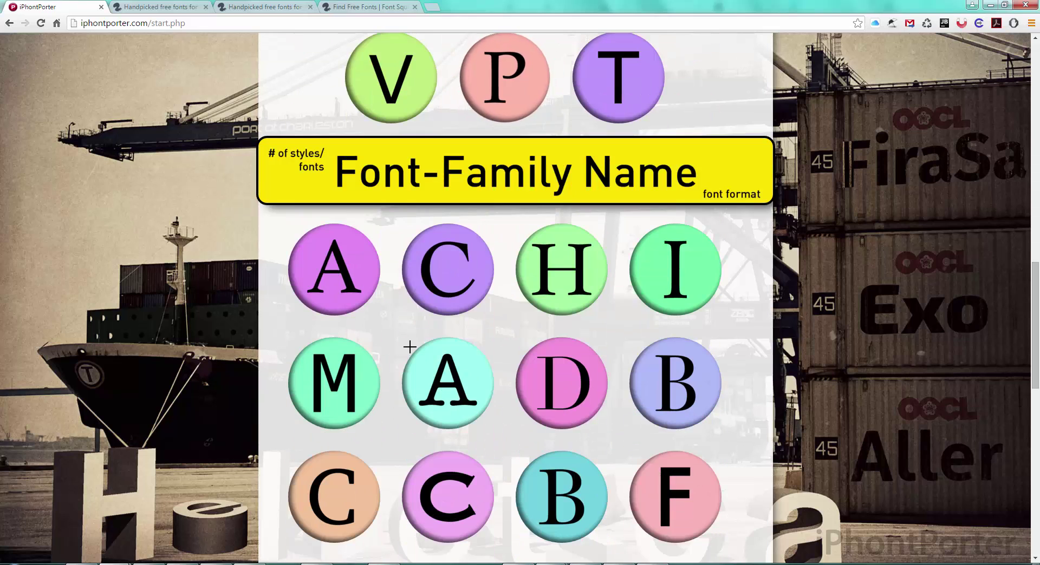
scroll(543, 426, "down", 10)
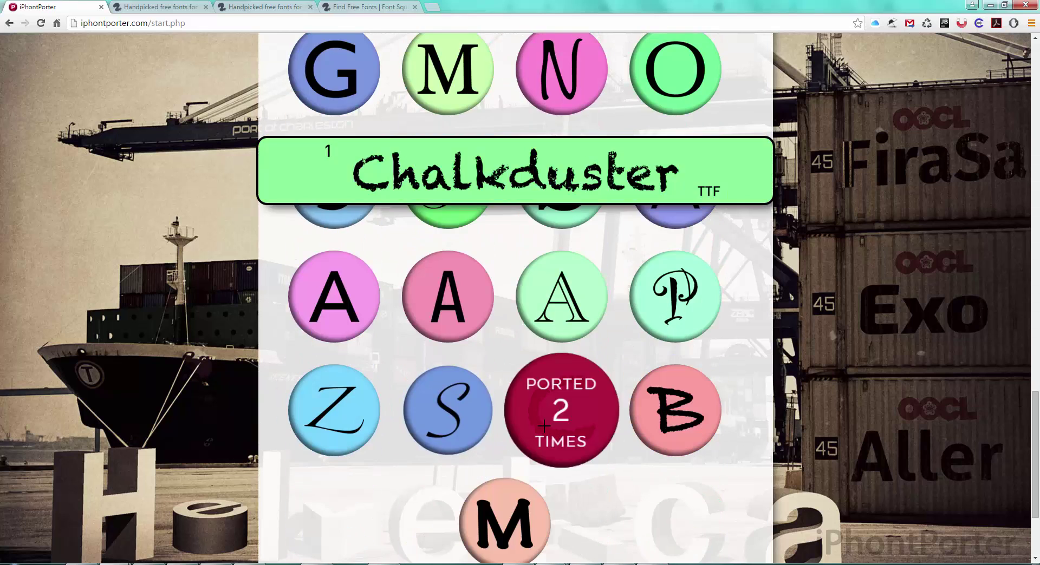
scroll(615, 440, "up", 20)
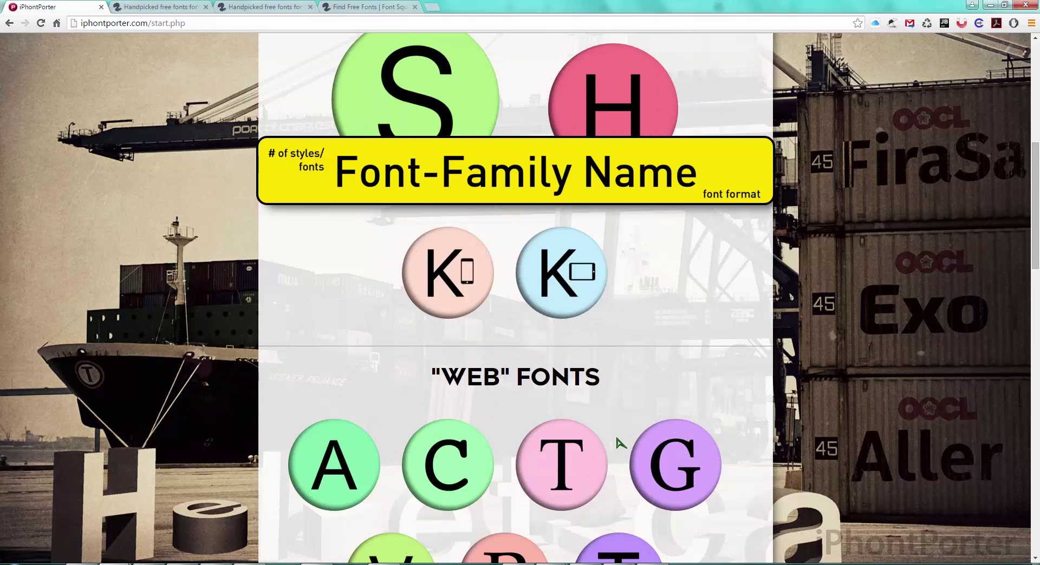
scroll(617, 443, "up", 5)
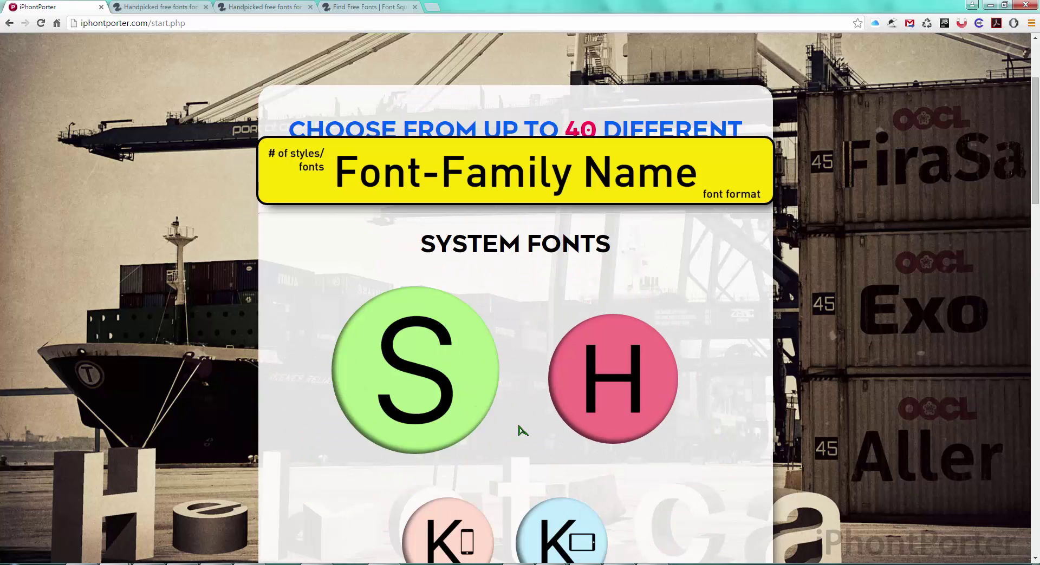
mouse_move(407, 394)
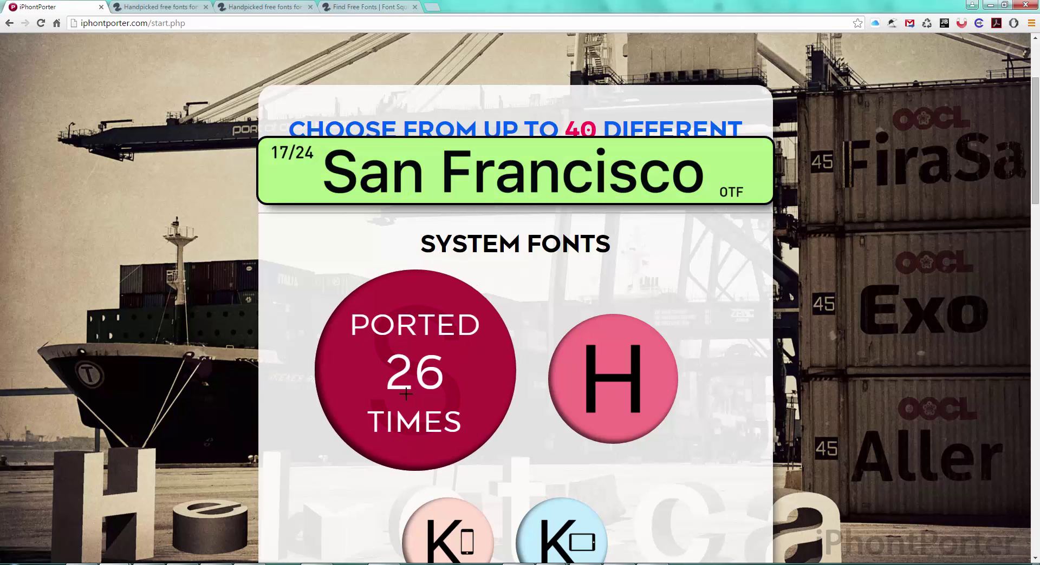
mouse_move(576, 402)
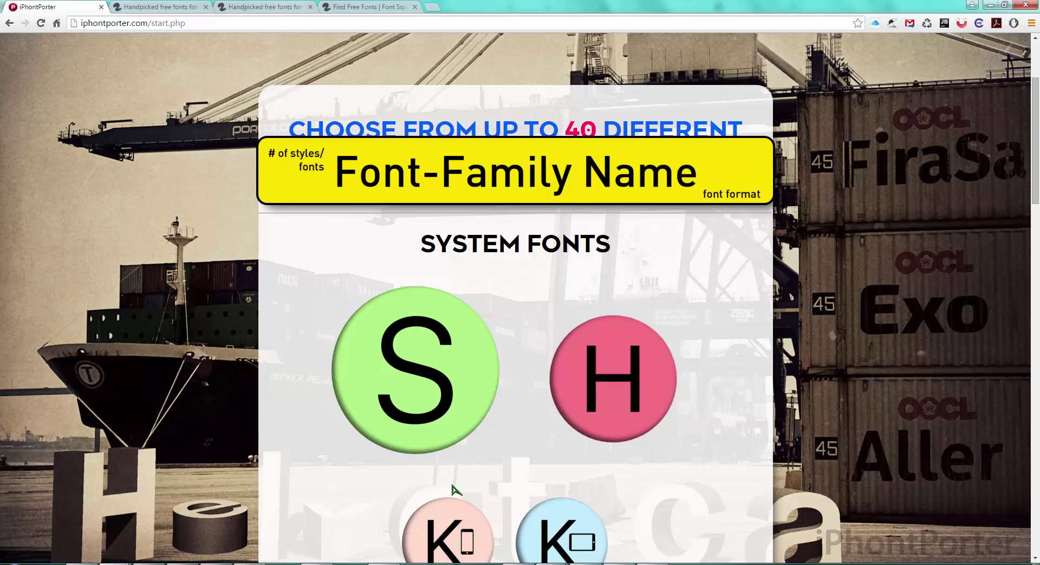
Select San Francisco (S) and inspect the Semibold fallback options without choosing one.
left_click(399, 389)
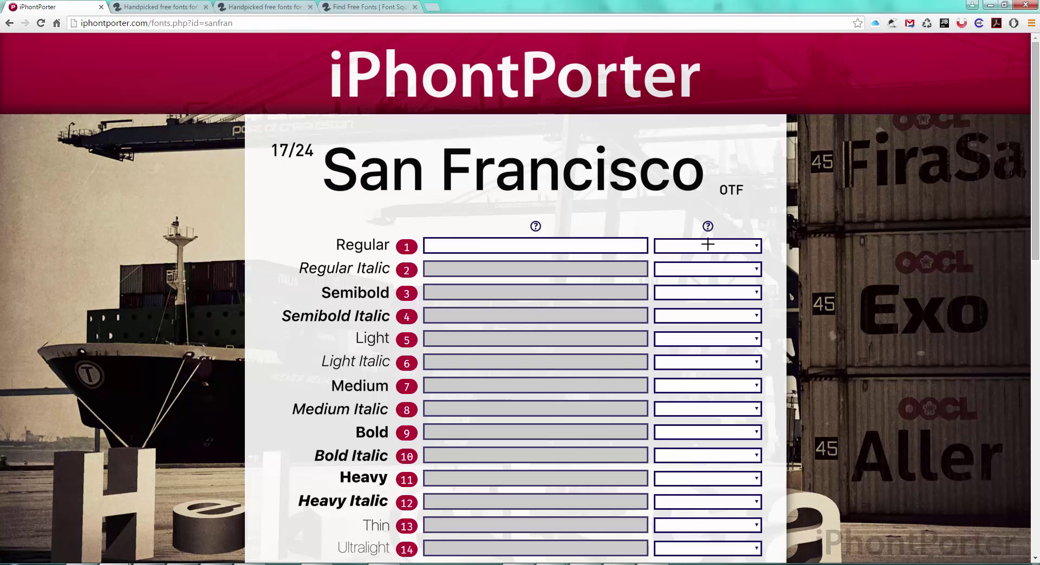
left_click(704, 292)
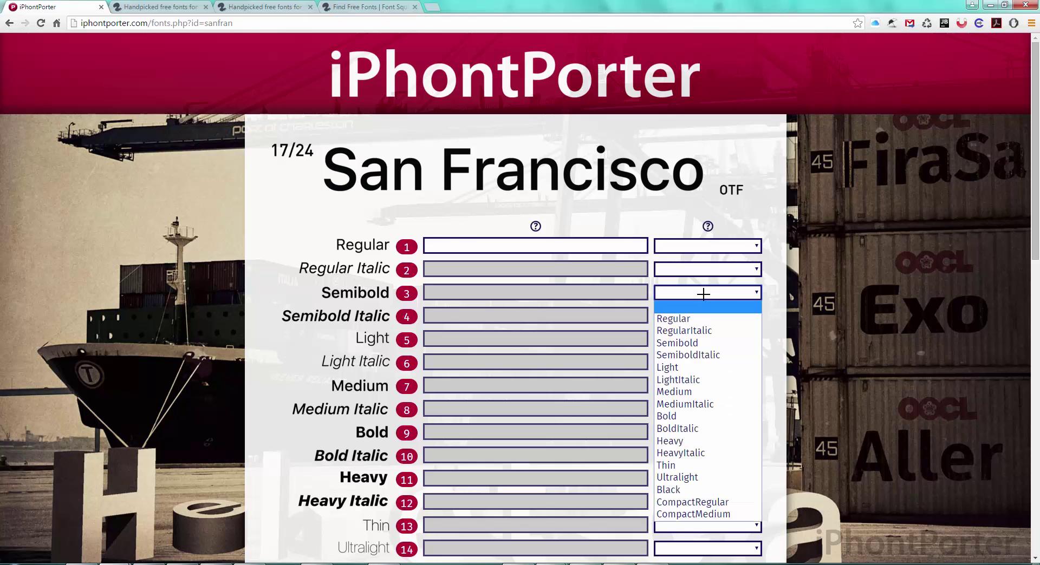
left_click(373, 319)
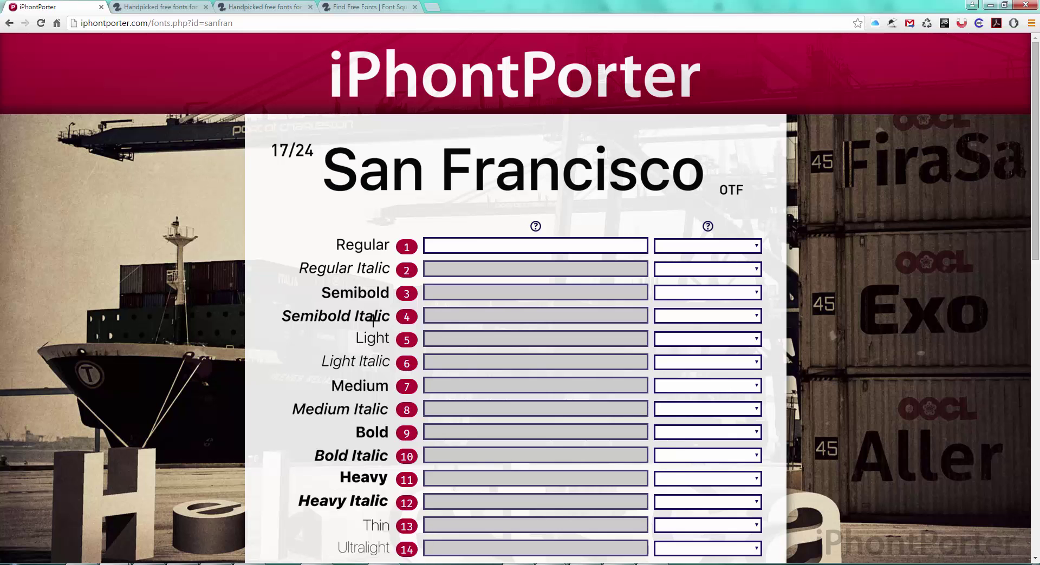
scroll(453, 287, "down", 1)
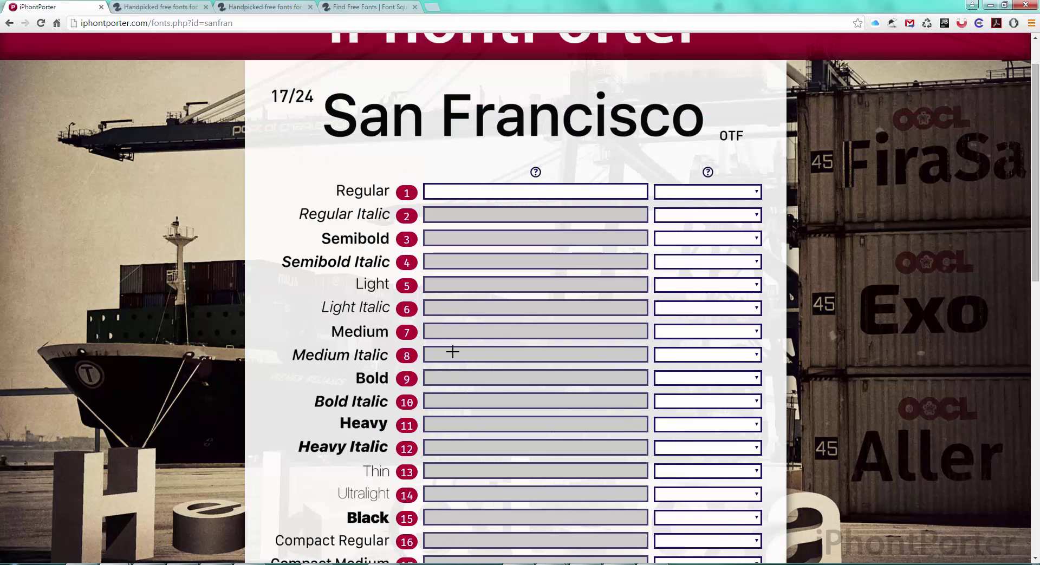
scroll(473, 298, "up", 1)
left_click(474, 298)
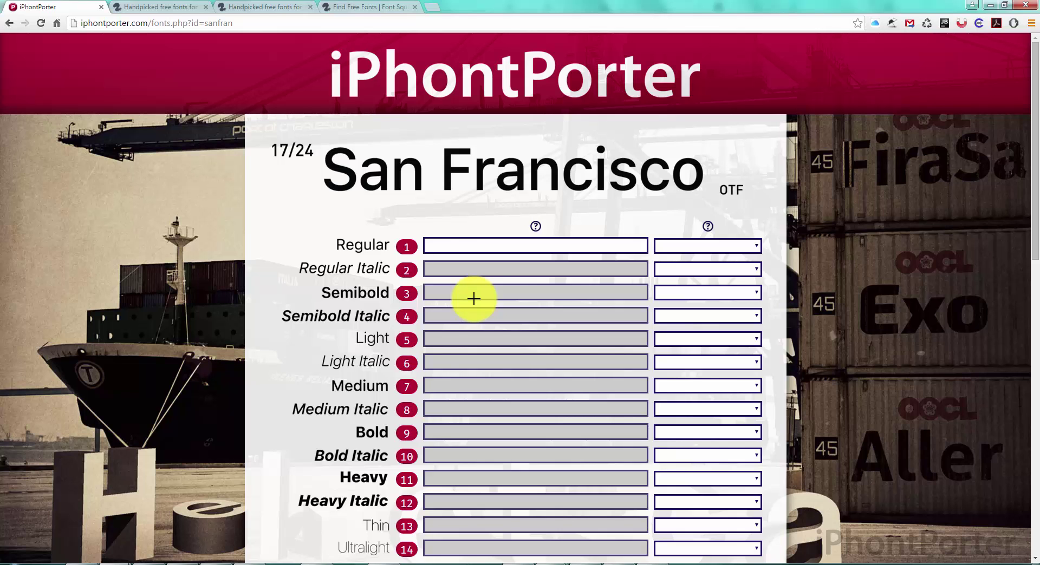
Load Exo2-Regular.otf from the FONTS_TEST folder into the Regular style slot.
left_click(466, 246)
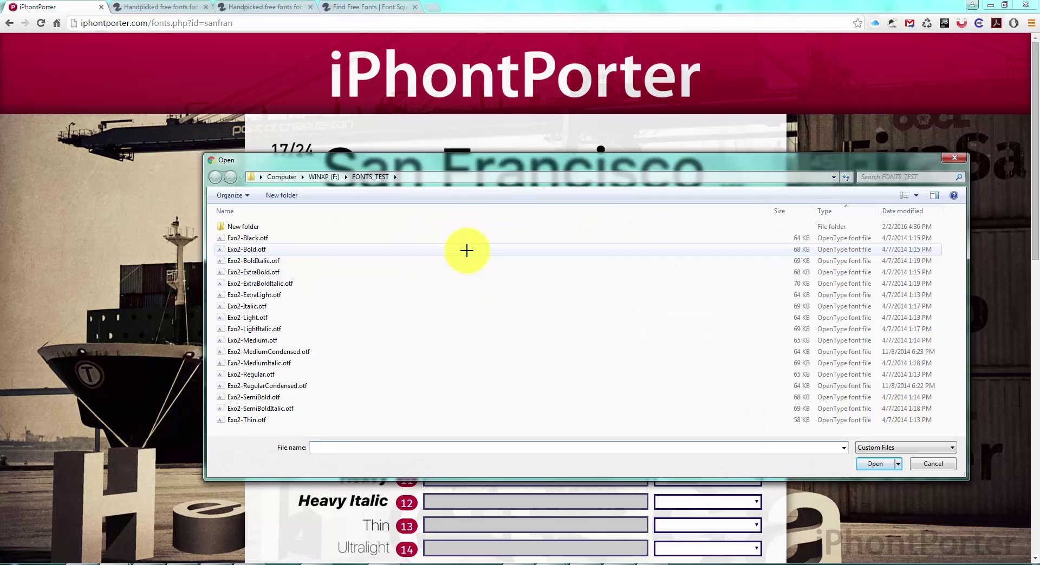
left_click(270, 375)
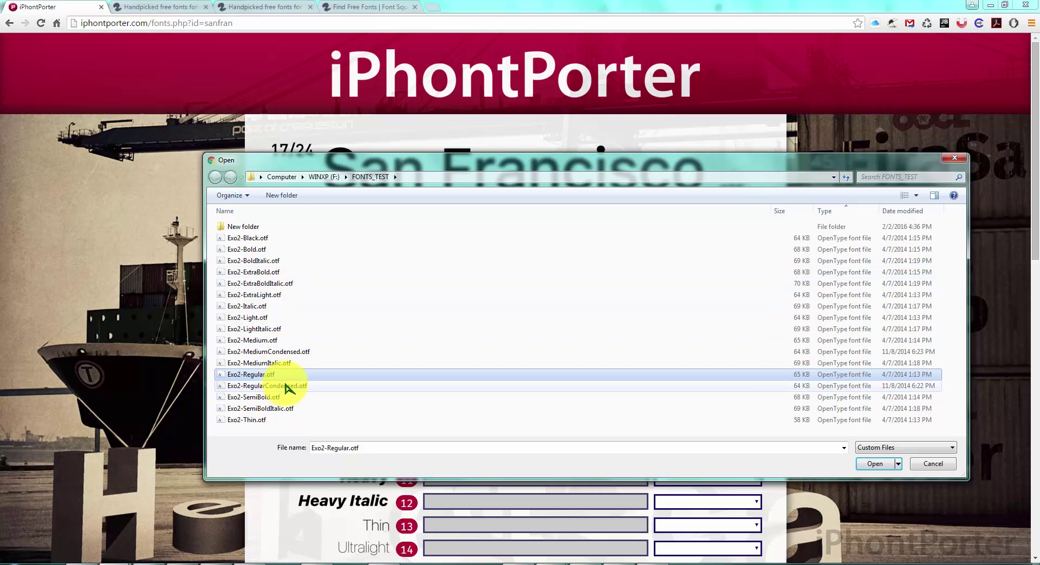
double_click(245, 373)
scroll(277, 370, "down", 2)
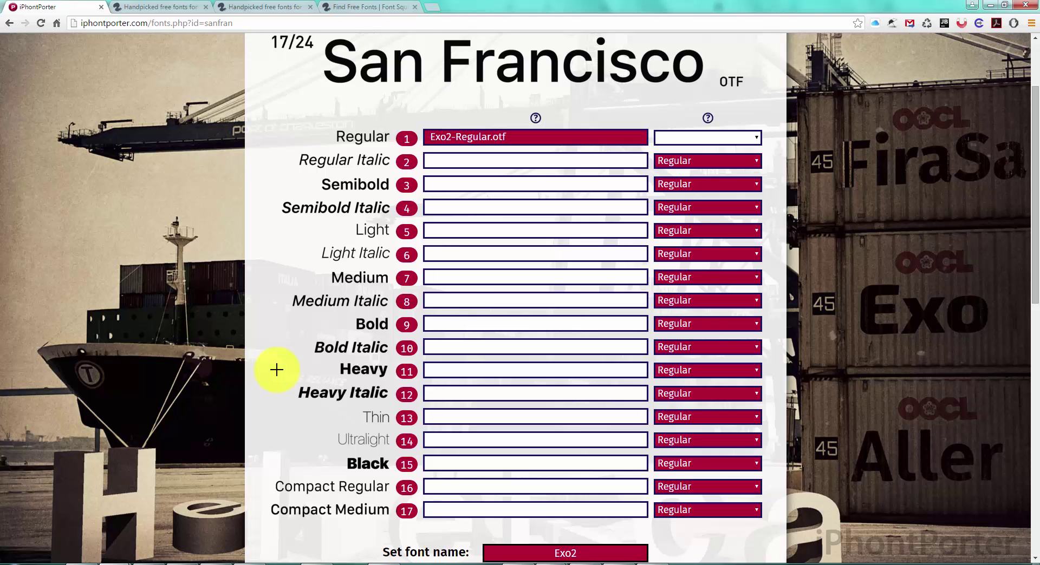
scroll(277, 370, "down", 6)
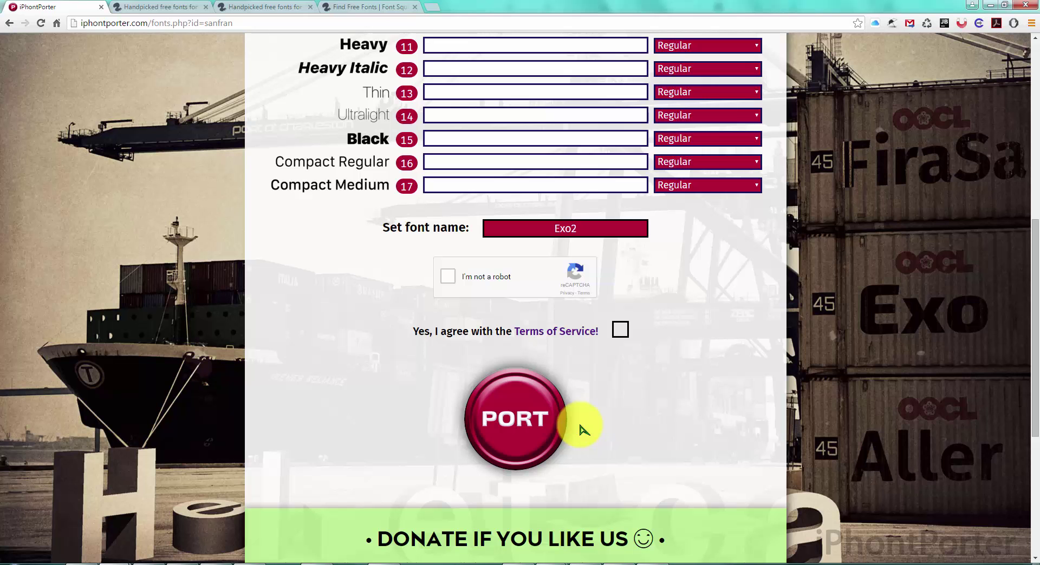
scroll(674, 322, "up", 7)
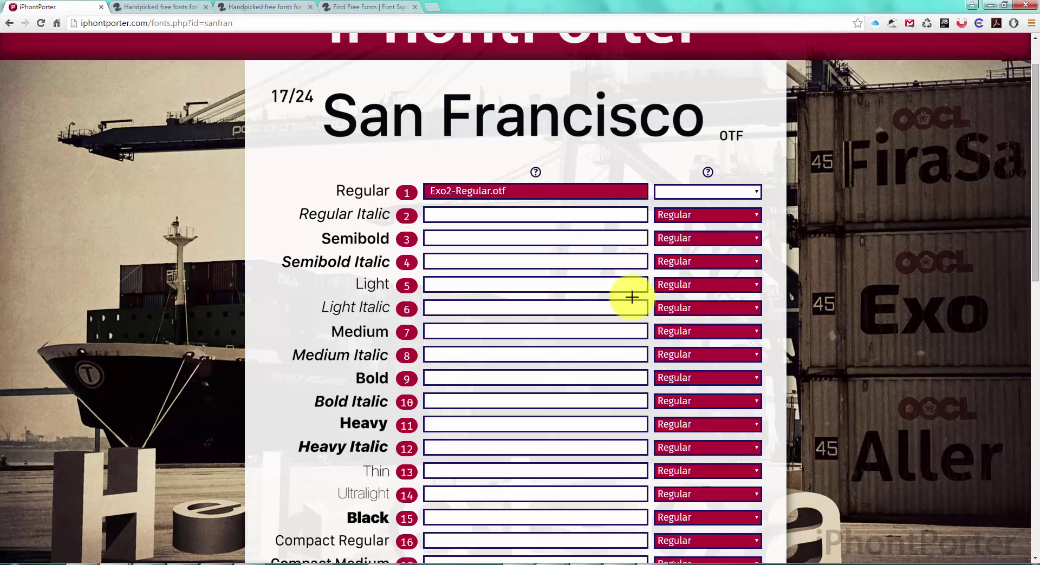
scroll(632, 298, "down", 1)
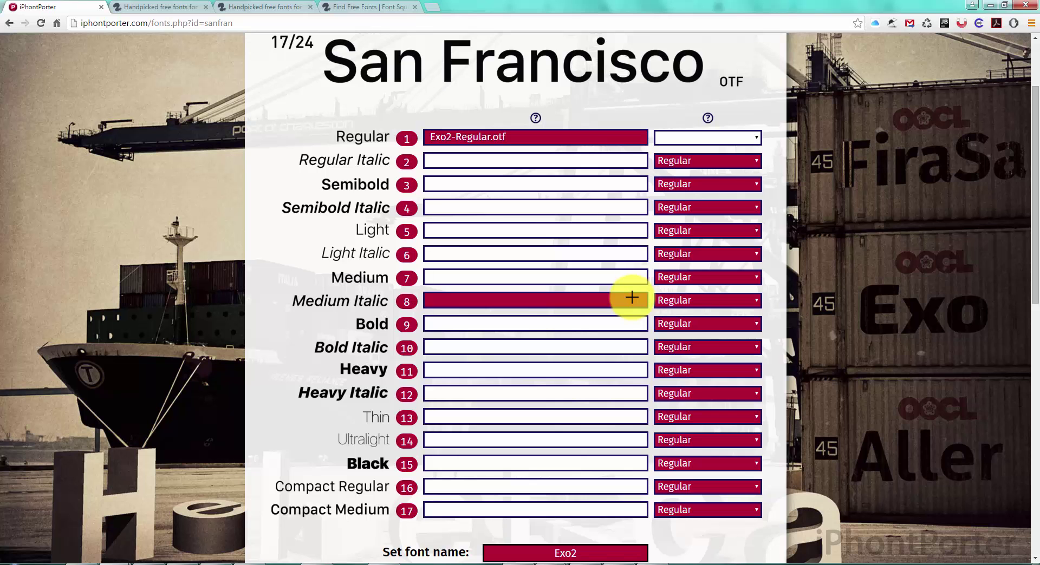
Assign Exo2-Italic, Exo2-SemiBold and Exo2-SemiBoldItalic to Regular Italic, Semibold and Semibold Italic.
scroll(632, 298, "up", 1)
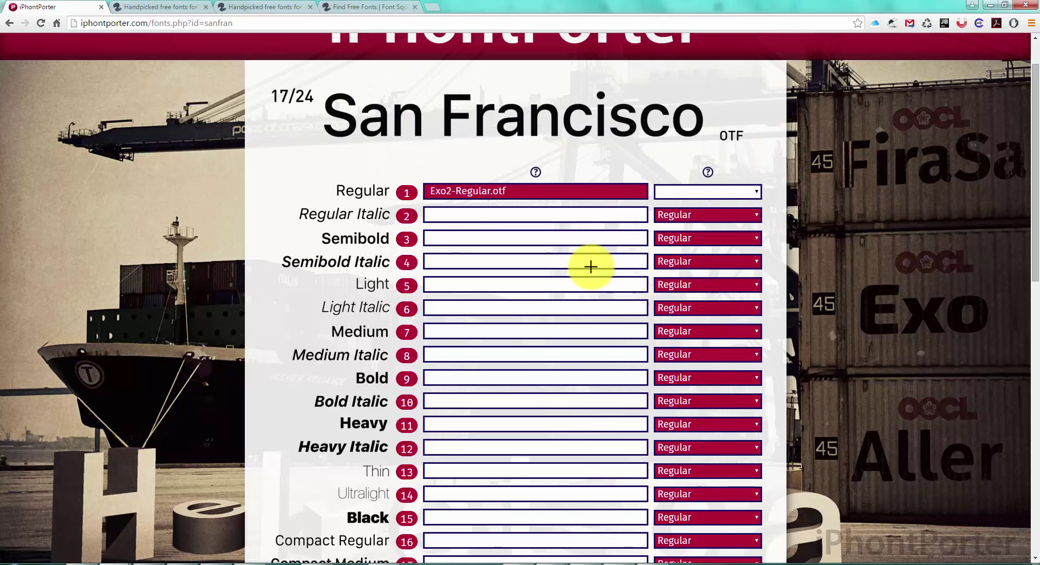
left_click(520, 216)
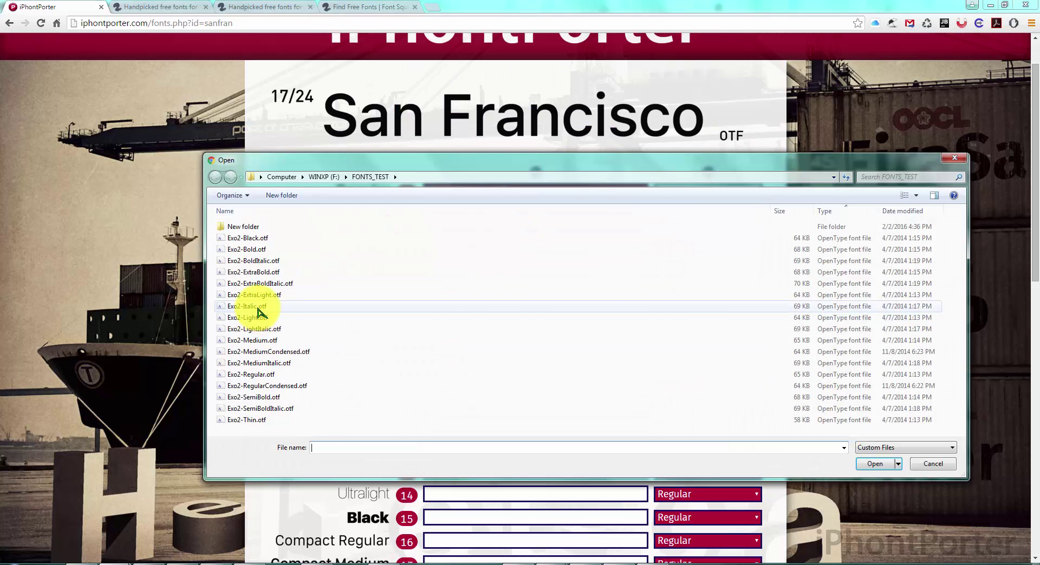
left_click(257, 306)
double_click(258, 306)
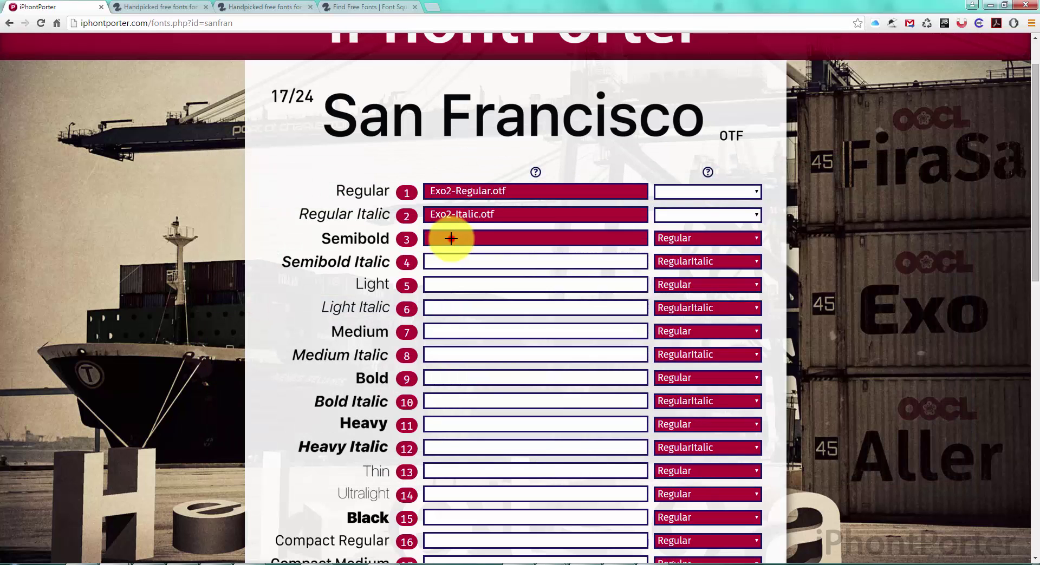
left_click(444, 243)
left_click(264, 407)
double_click(267, 401)
left_click(462, 263)
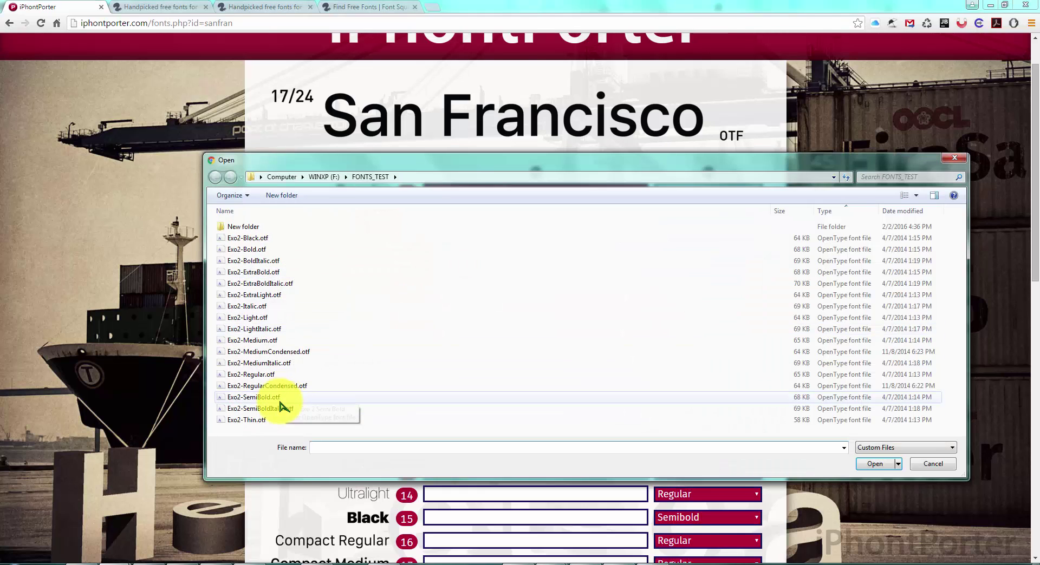
double_click(277, 402)
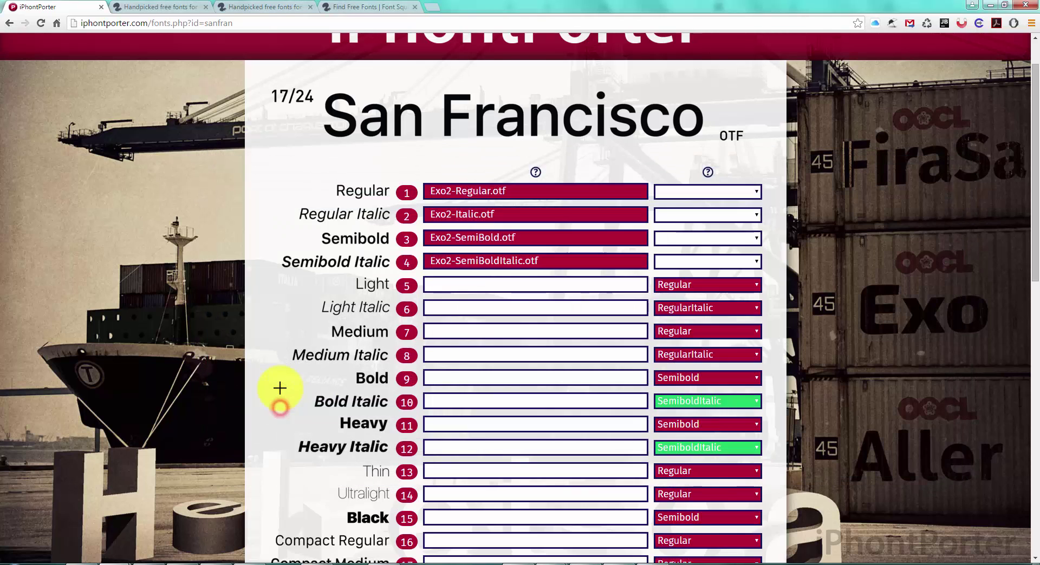
Assign Exo2-Light, LightItalic, Medium and MediumItalic to the matching Light and Medium styles.
scroll(325, 335, "down", 1)
left_click(443, 232)
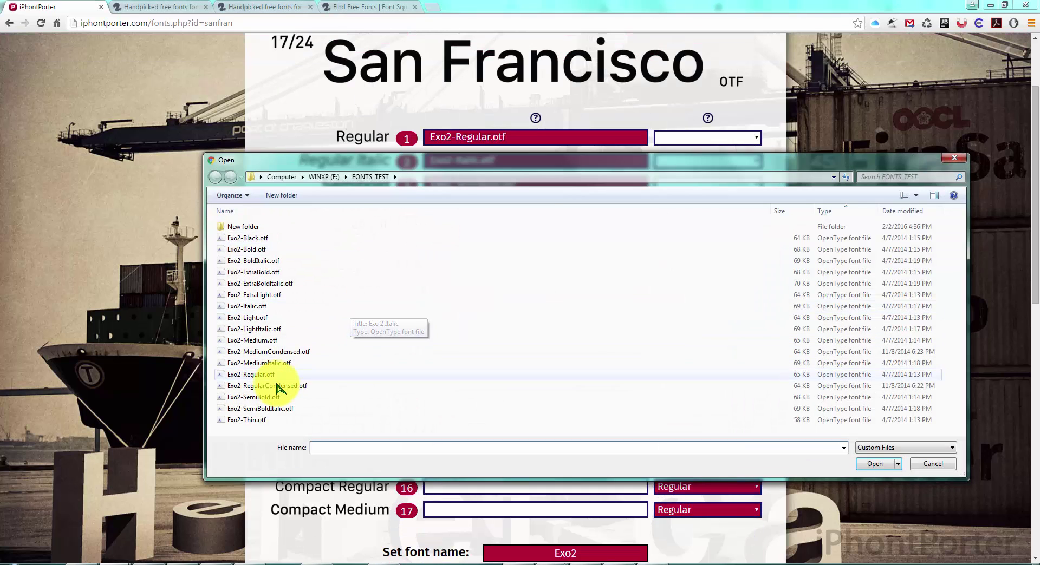
double_click(258, 320)
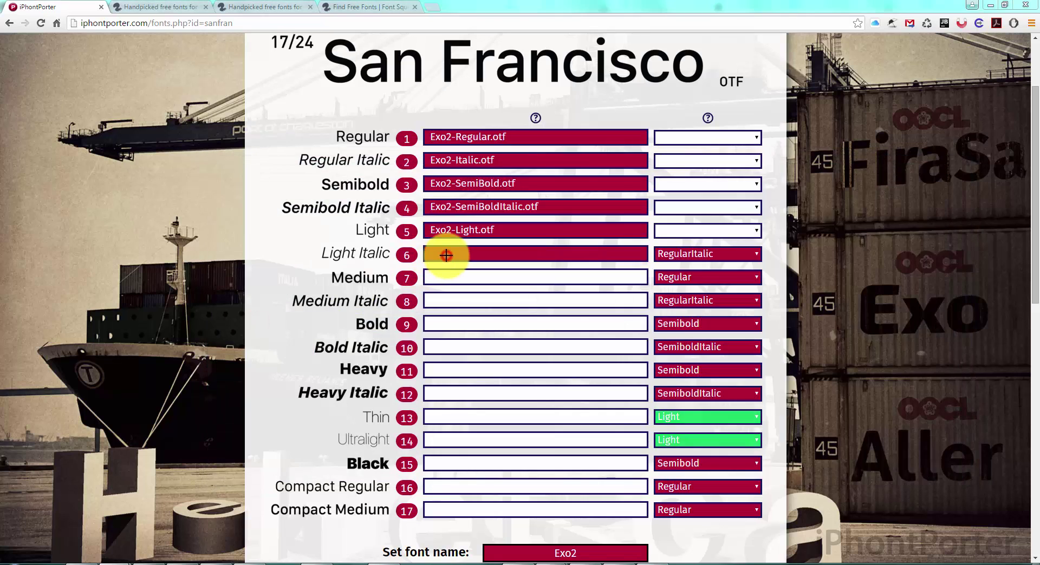
left_click(442, 255)
double_click(260, 328)
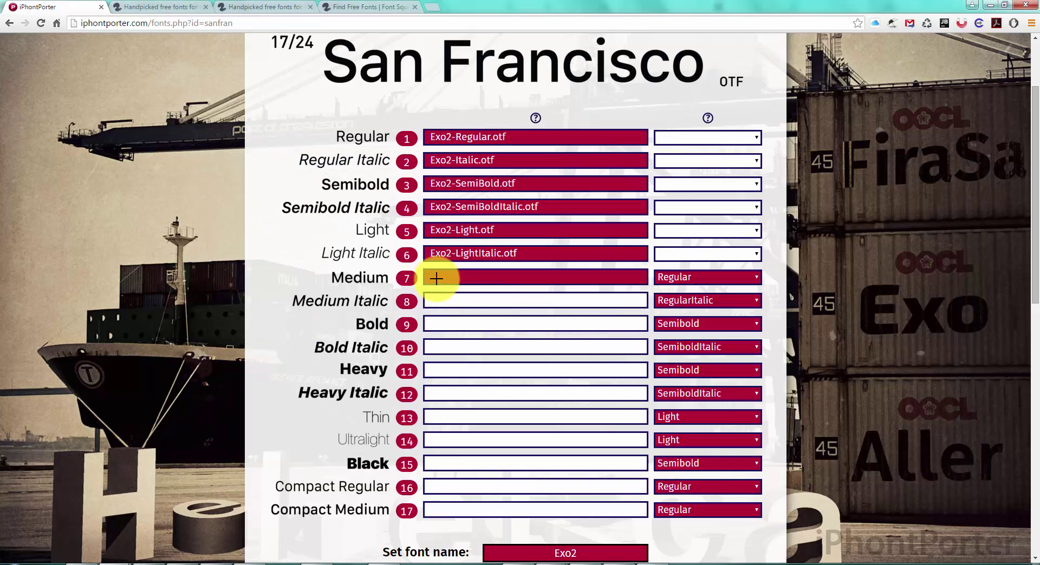
left_click(443, 277)
double_click(261, 340)
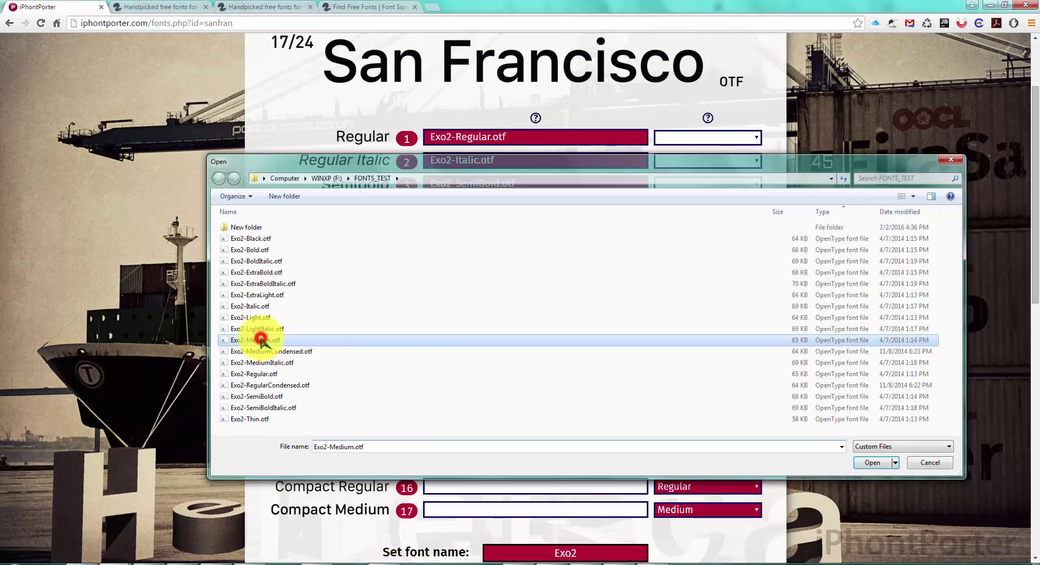
left_click(454, 299)
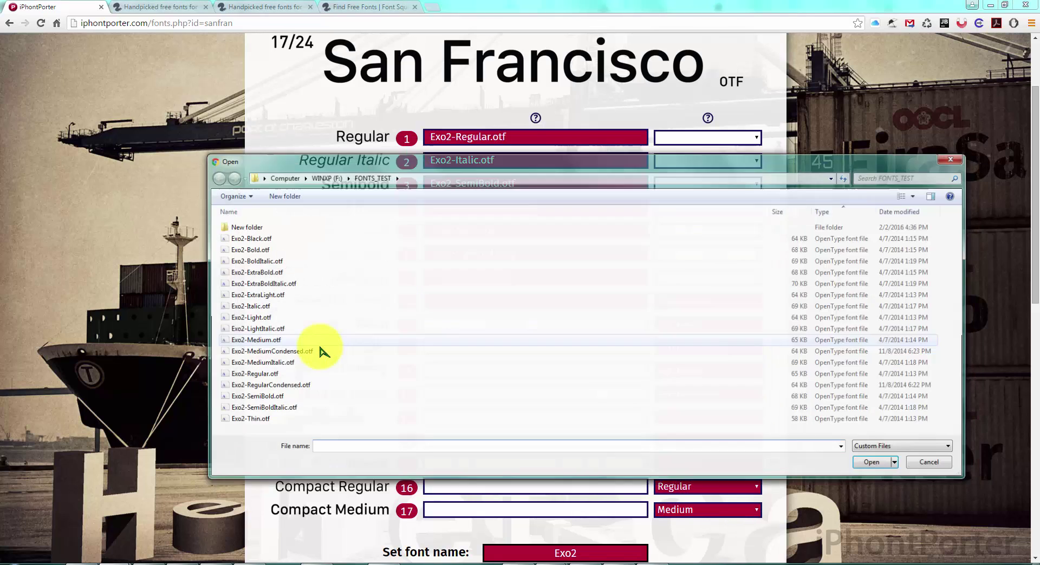
double_click(272, 364)
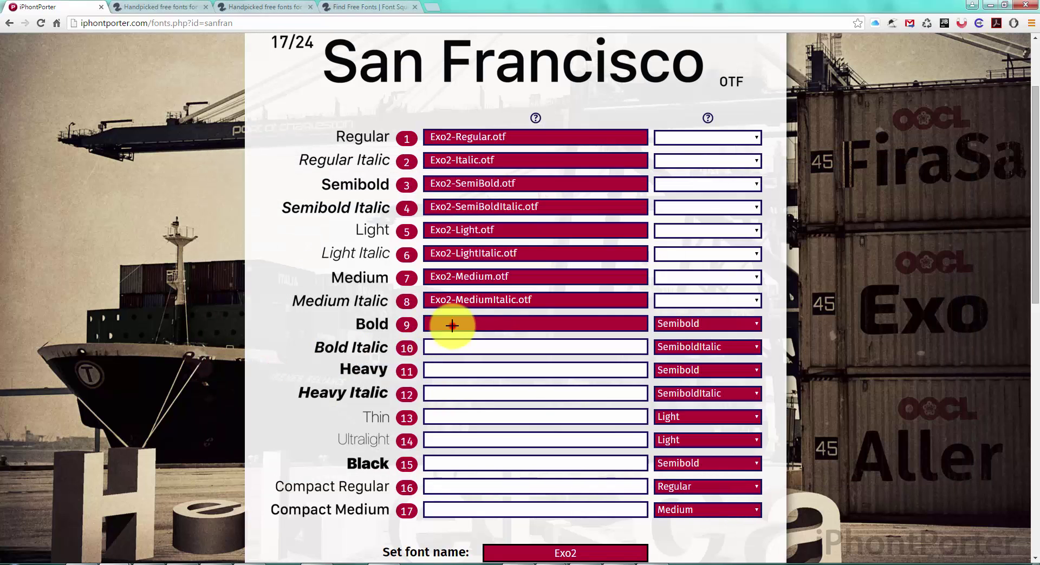
Assign Exo2-Bold, BoldItalic, ExtraBold and ExtraBoldItalic to Bold, Bold Italic, Heavy and Heavy Italic.
left_click(452, 325)
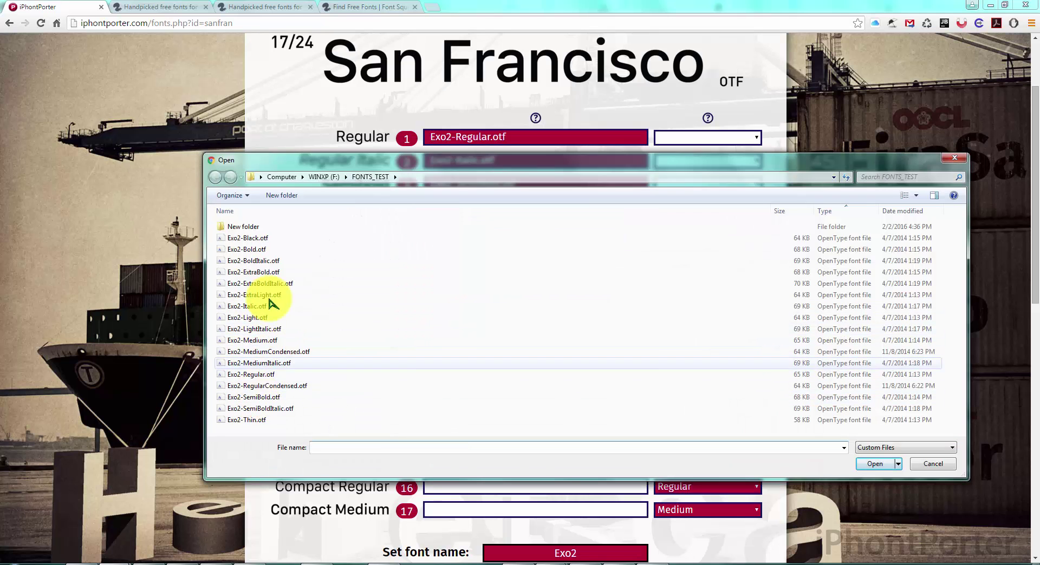
double_click(254, 250)
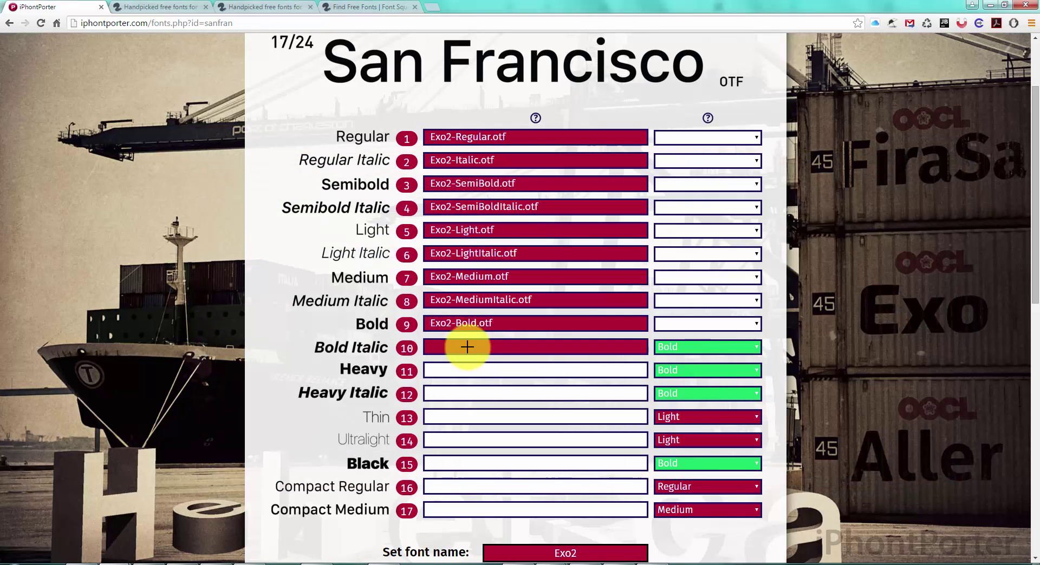
left_click(468, 348)
double_click(275, 262)
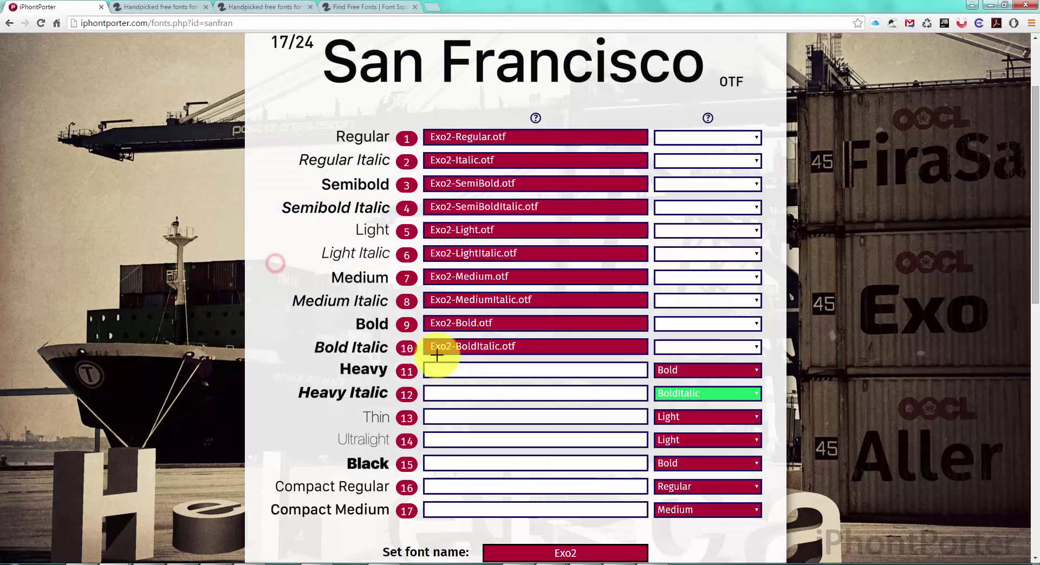
left_click(435, 369)
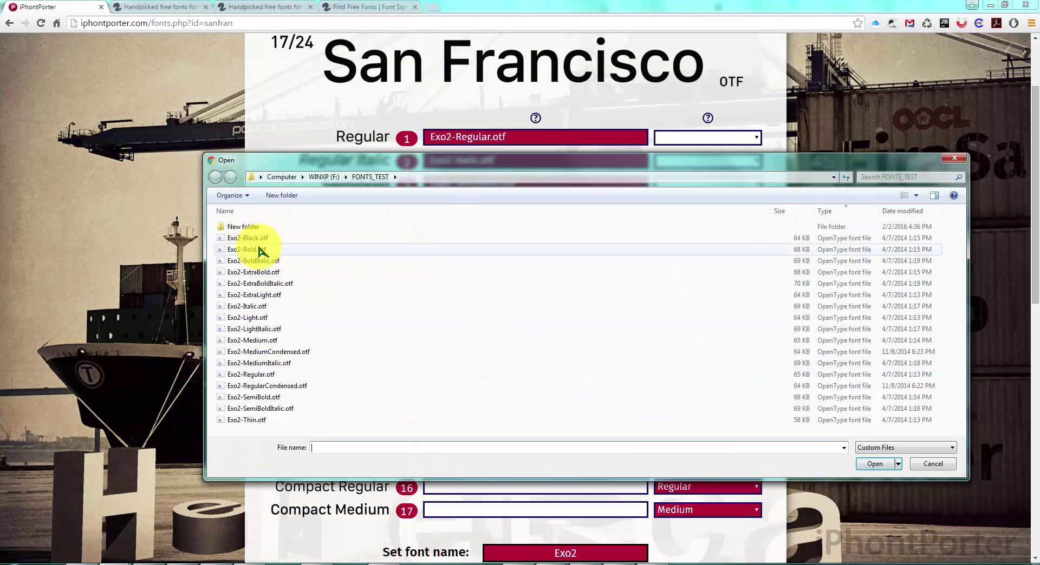
double_click(265, 272)
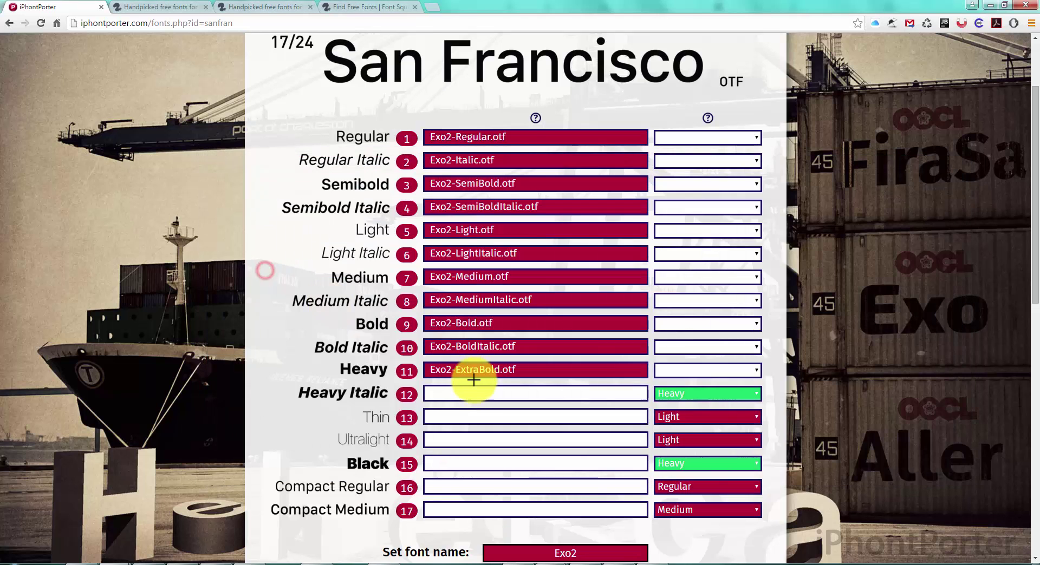
left_click(473, 387)
double_click(286, 283)
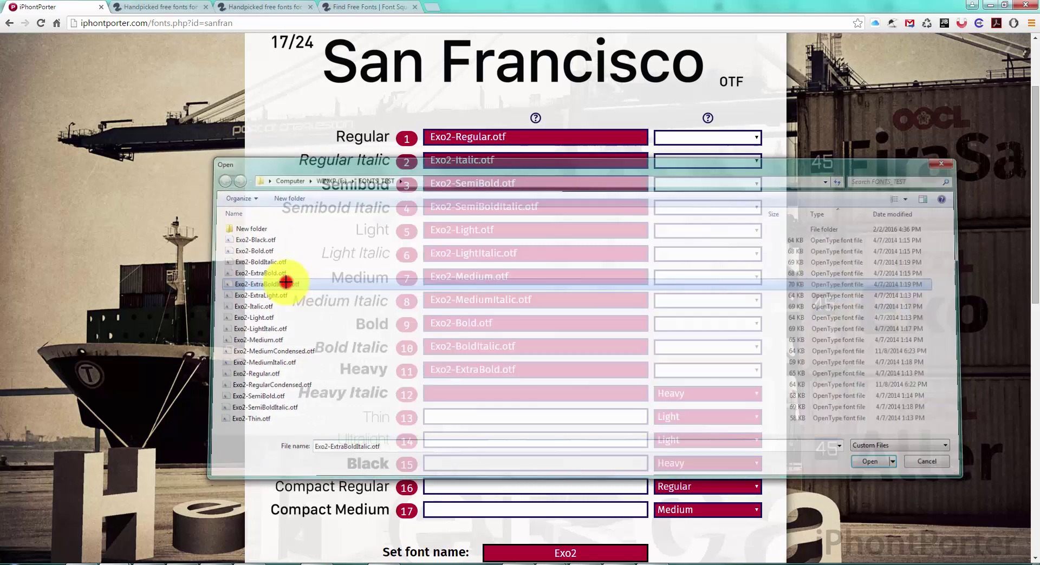
Assign Exo2-ExtraLight to Thin, Exo2-Thin to Ultralight and Exo2-Black to Black.
left_click(439, 414)
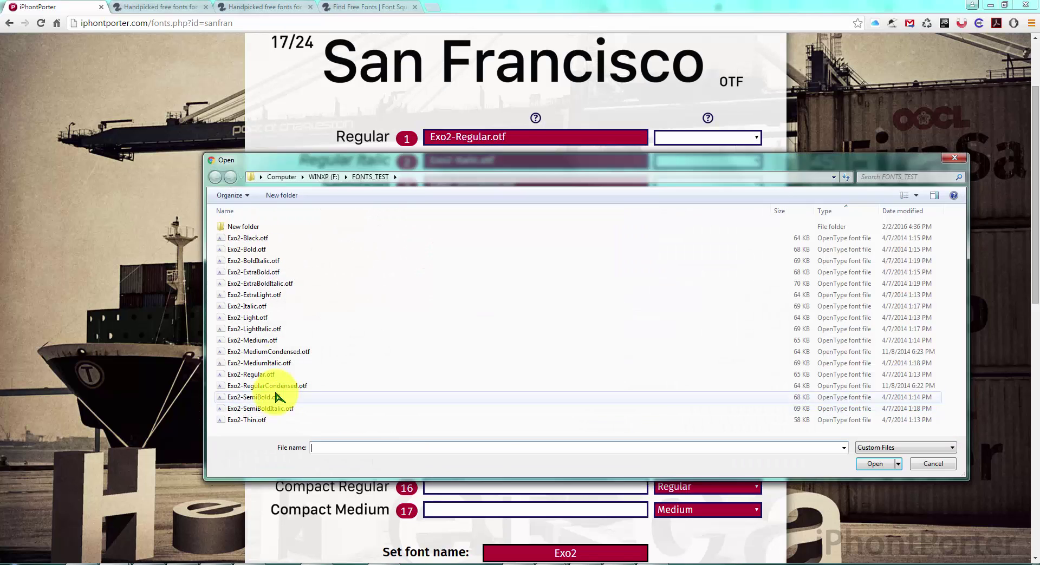
double_click(269, 295)
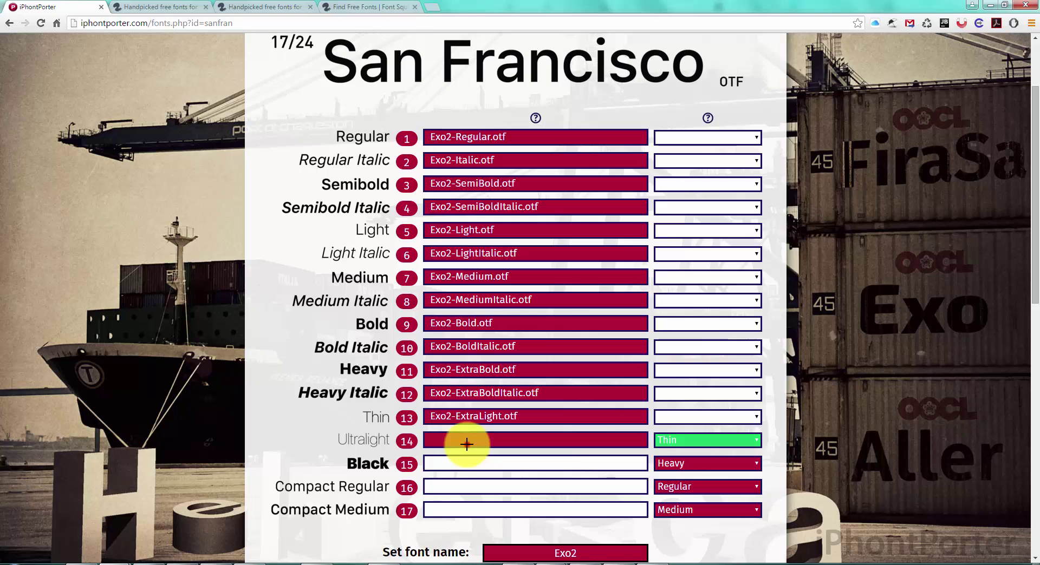
left_click(467, 444)
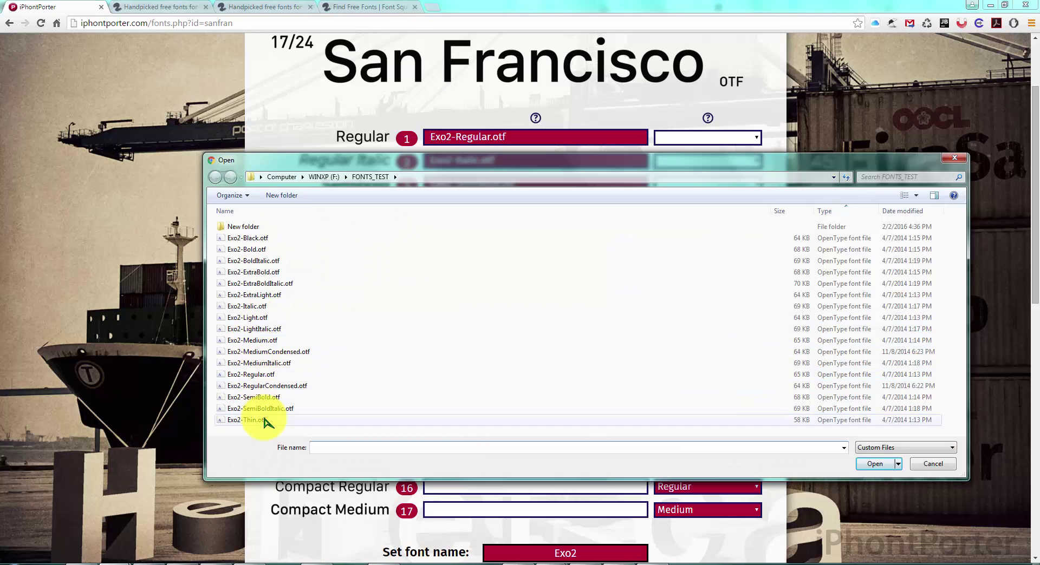
double_click(250, 420)
left_click(456, 465)
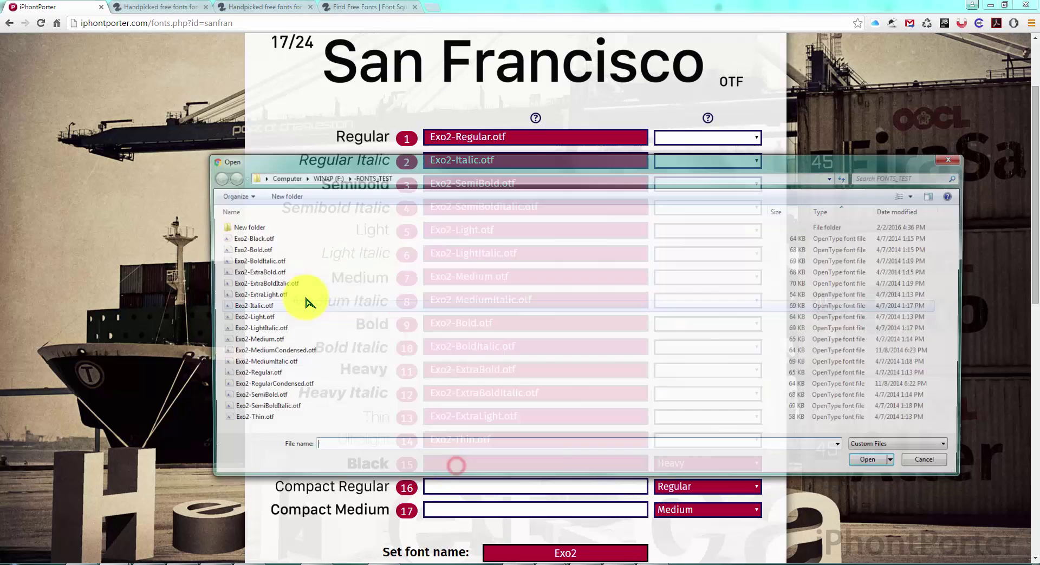
double_click(262, 239)
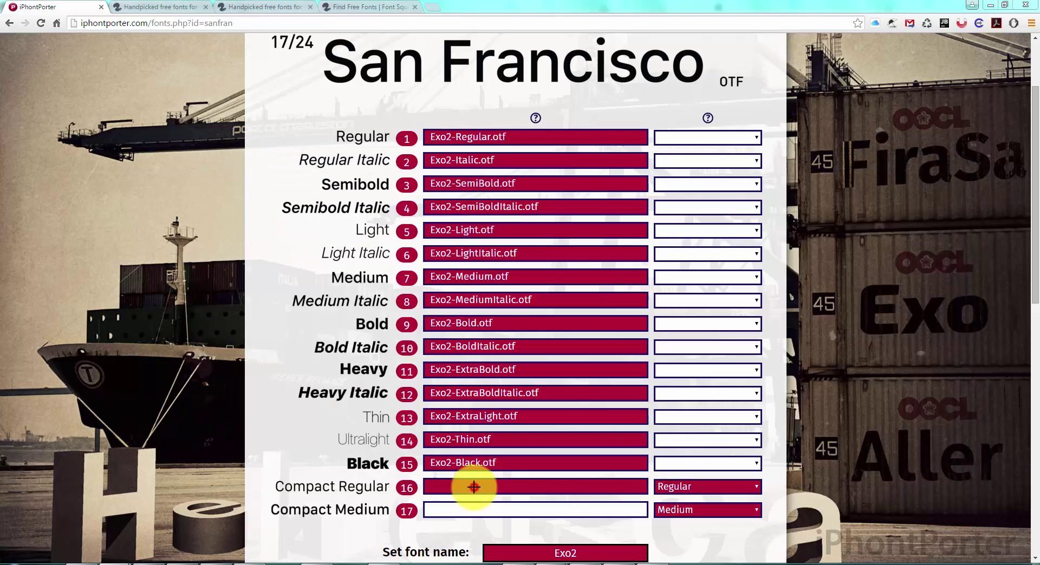
Assign Exo2-RegularCondensed and Exo2-MediumCondensed to Compact Regular and Compact Medium.
left_click(473, 488)
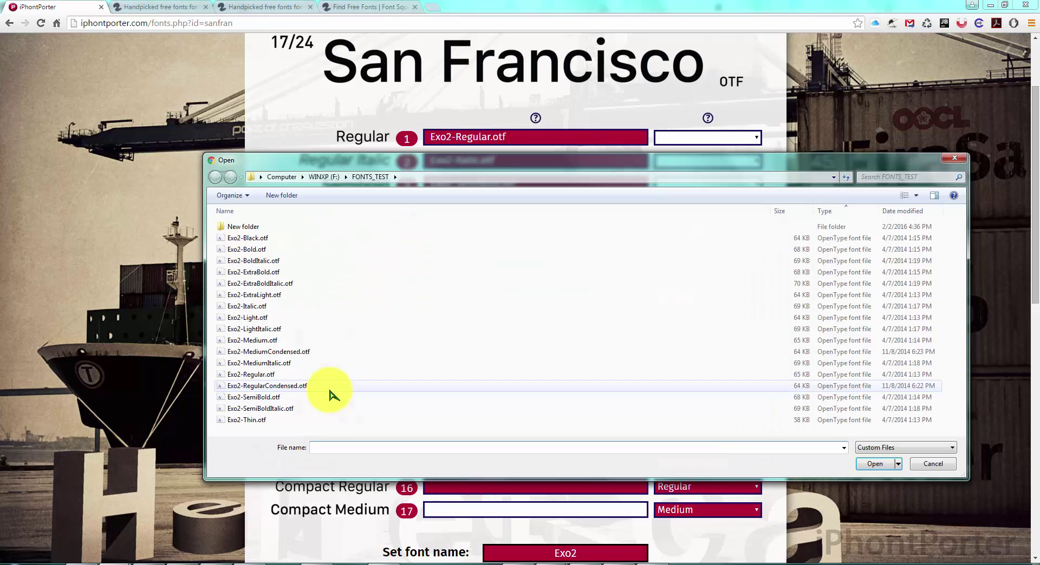
double_click(273, 386)
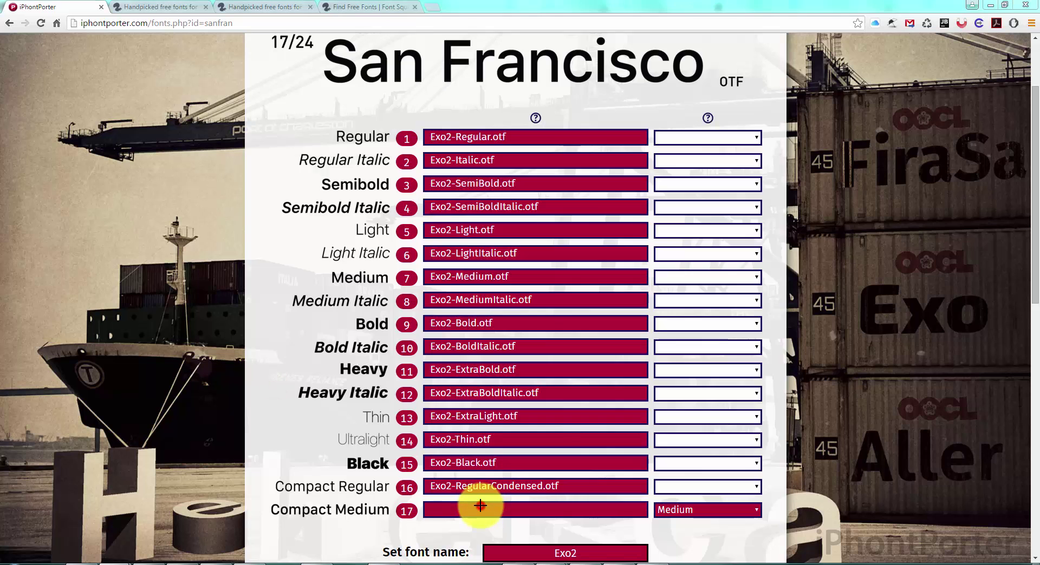
left_click(480, 505)
double_click(274, 352)
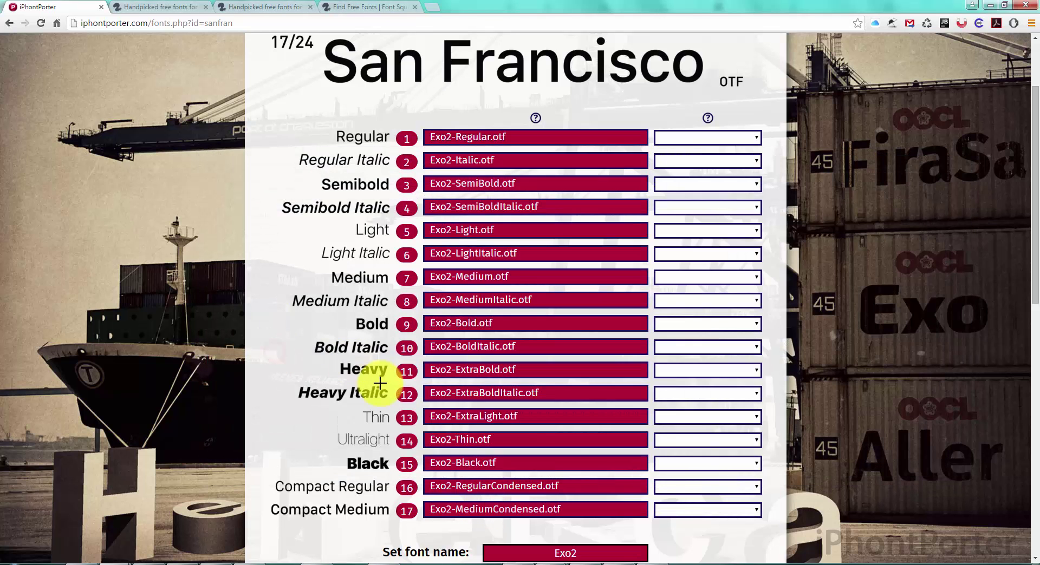
Pass the reCAPTCHA, accept the Terms of Service and run PORT on the Exo2 fonts.
scroll(379, 384, "down", 3)
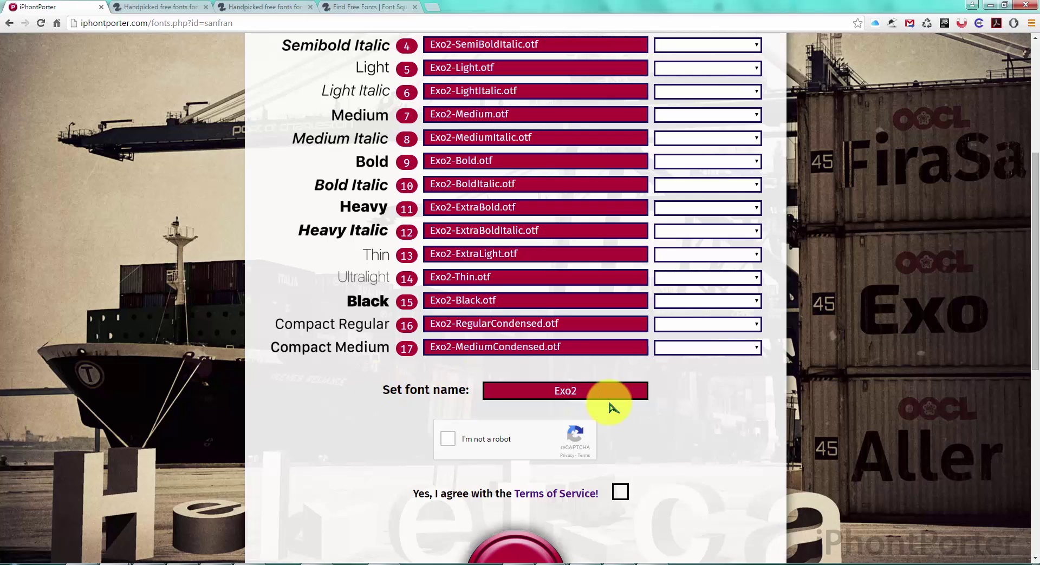
left_click(448, 439)
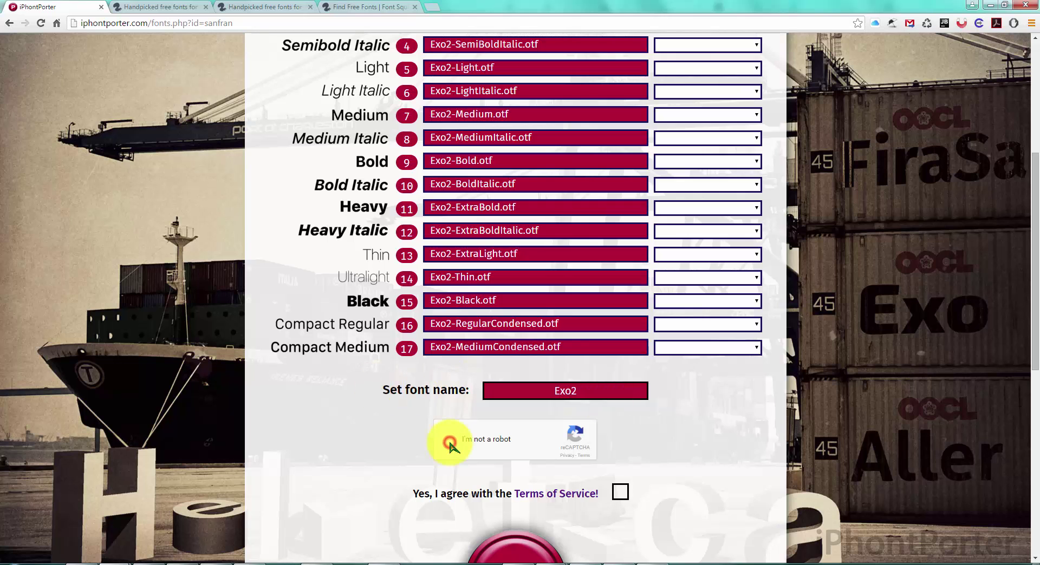
left_click(619, 491)
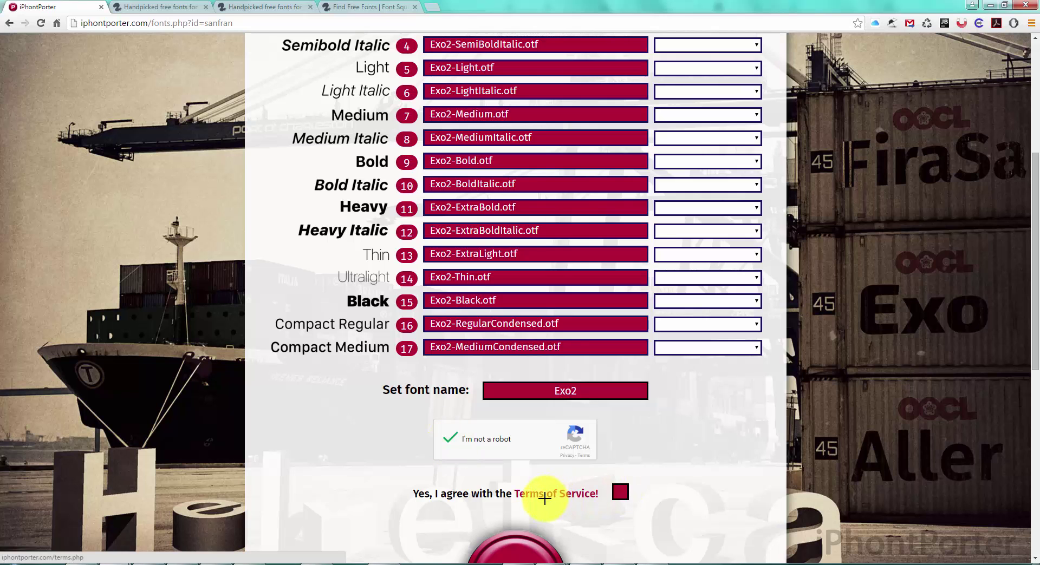
scroll(539, 490, "down", 3)
left_click(521, 450)
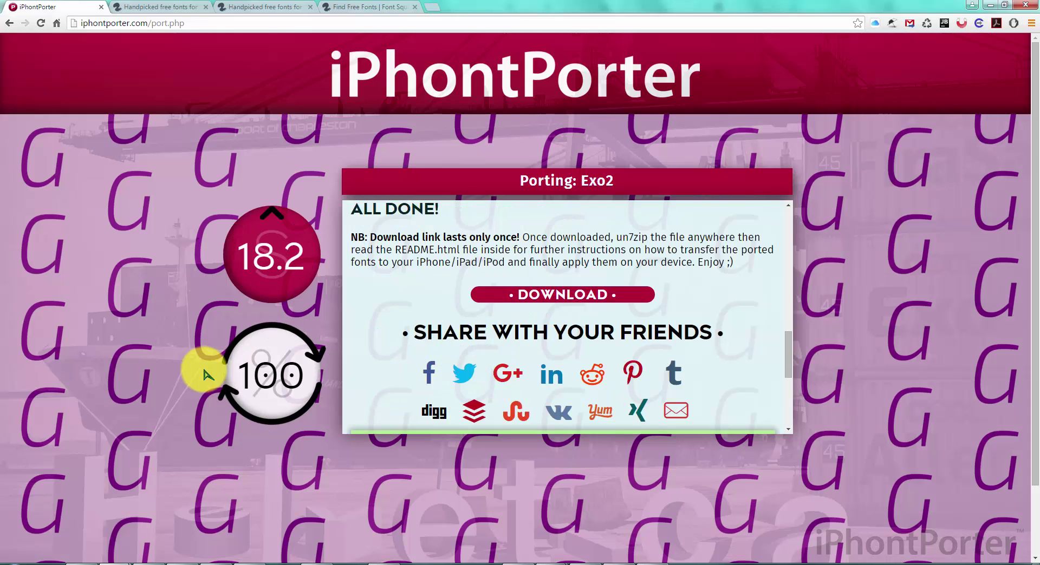
Download Exo2_Sanfran.font.7z and open it in WinRAR.
left_click(568, 296)
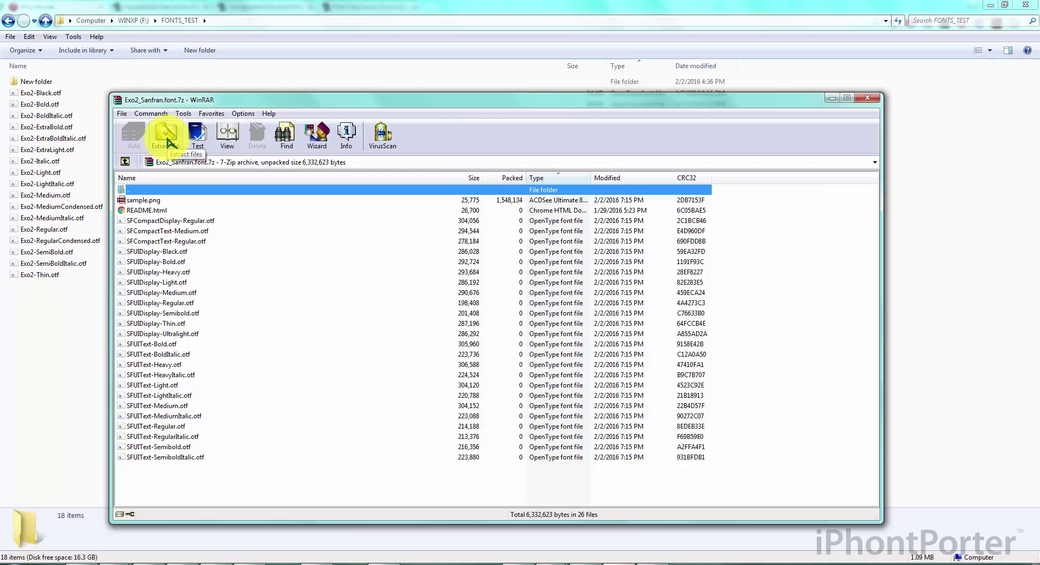
left_click(166, 134)
left_click(525, 424)
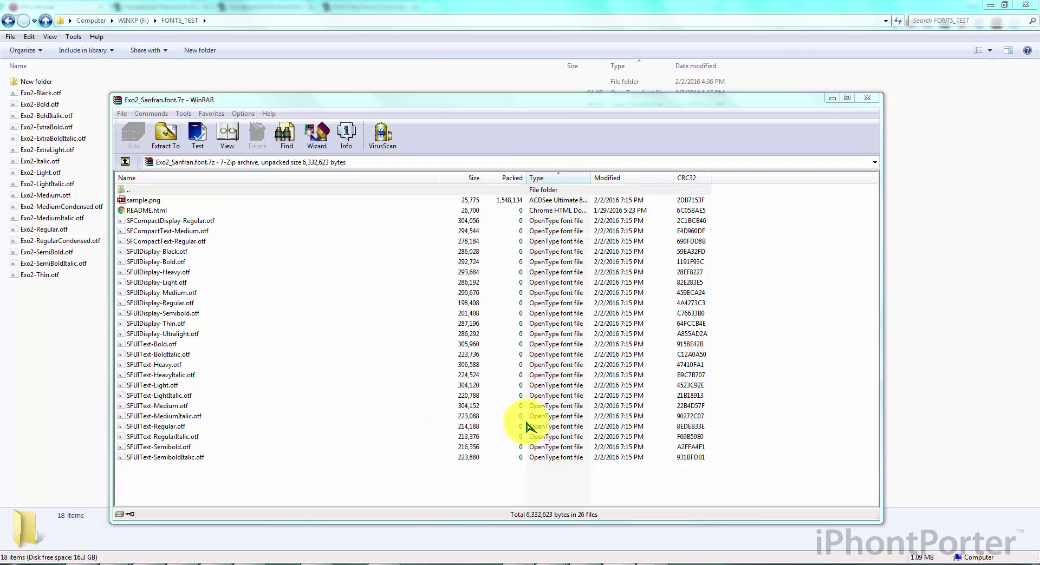
Open README.html from the archive to read the font transfer instructions.
double_click(48, 95)
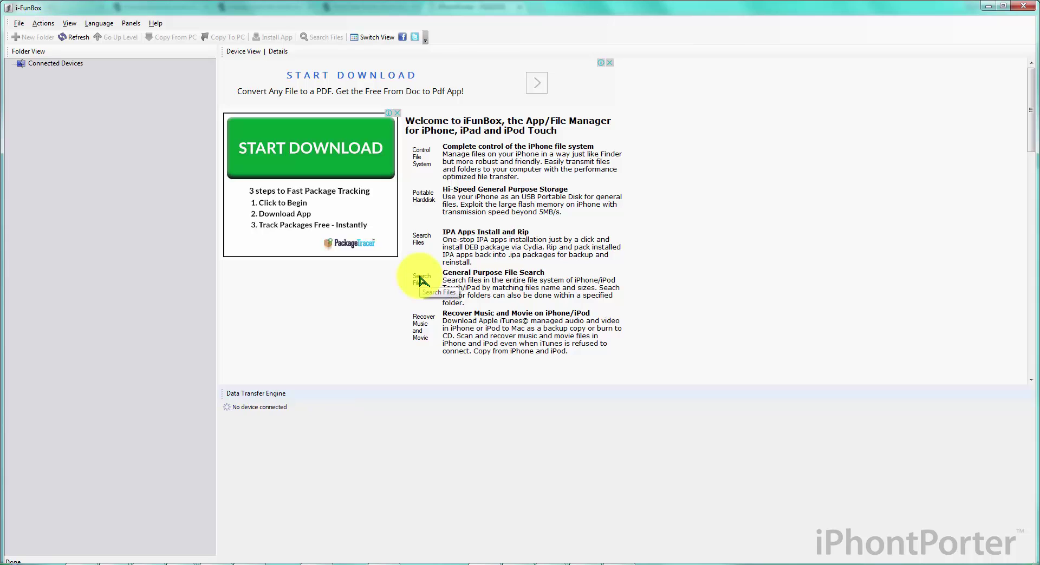
Browse the iPad's raw file system to /var/mobile/Library/BytaFont3/SwapMode.
left_click(64, 209)
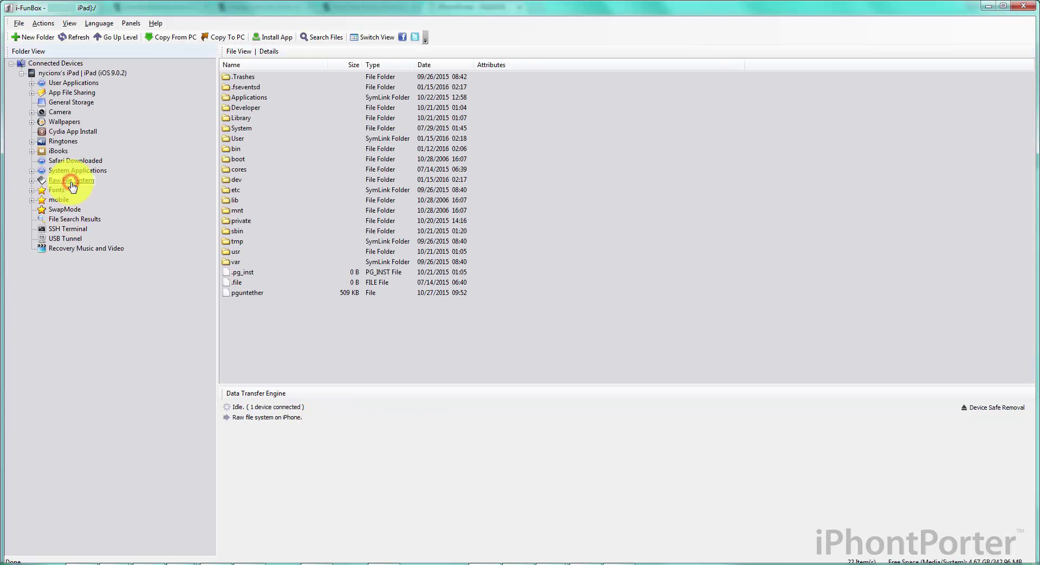
double_click(234, 261)
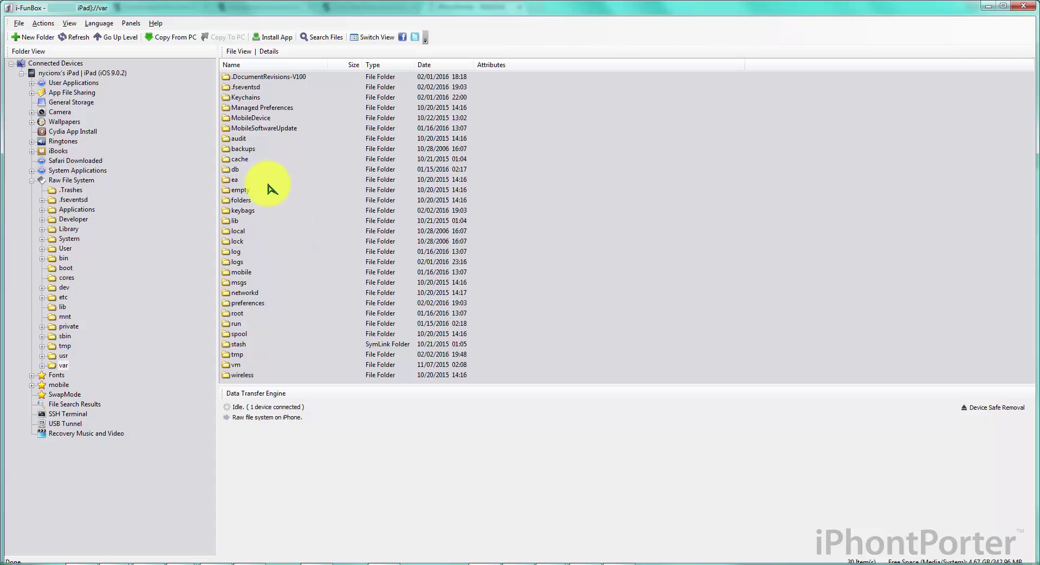
left_click(241, 272)
double_click(241, 272)
double_click(248, 132)
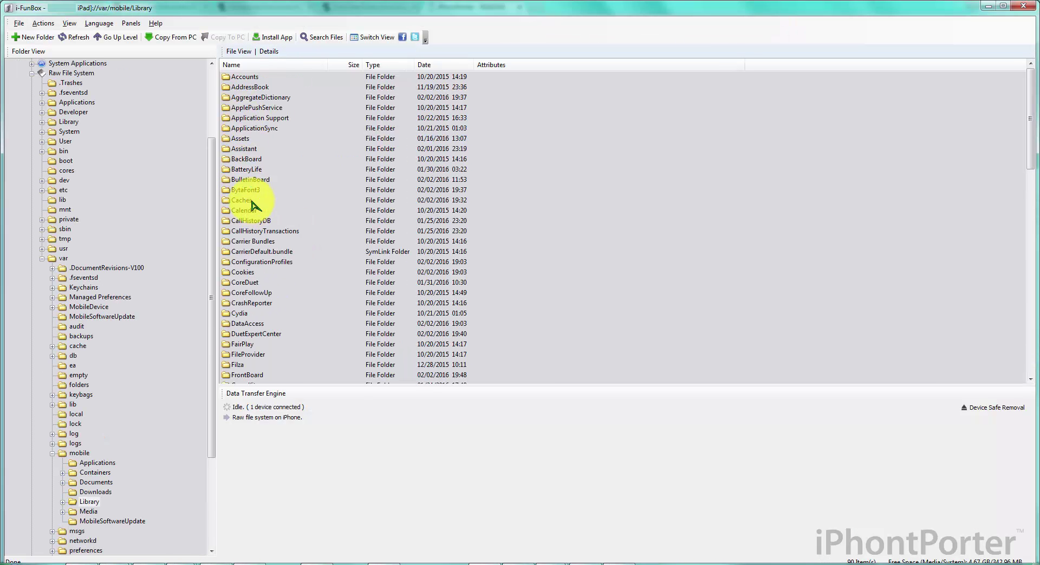
double_click(246, 190)
double_click(244, 78)
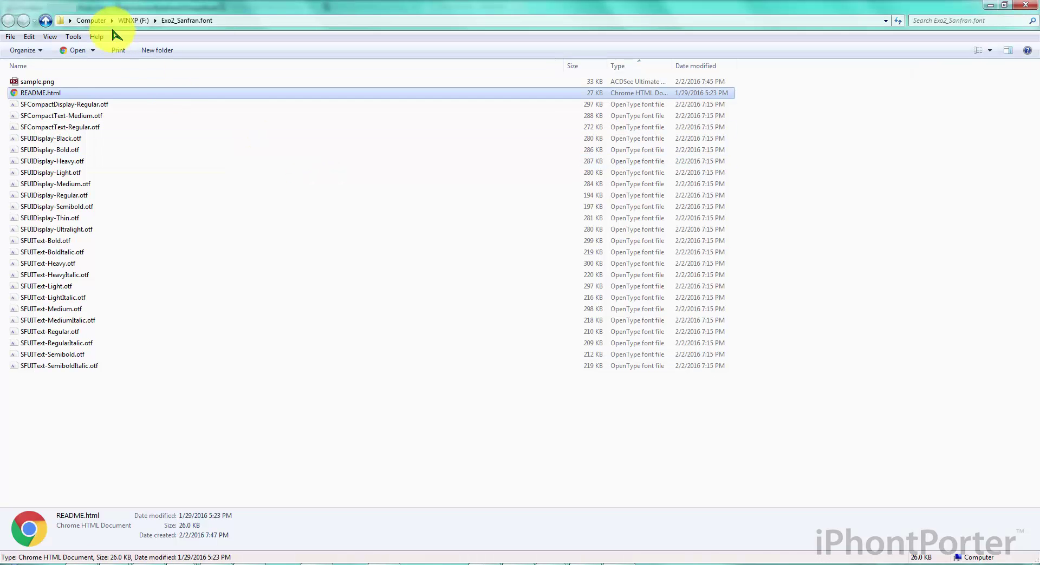
Copy Exo2_Sanfran.font from the F: drive into SwapMode, check it, and launch BytaFont 3.
left_click(135, 20)
left_click_drag(45, 126, 338, 175)
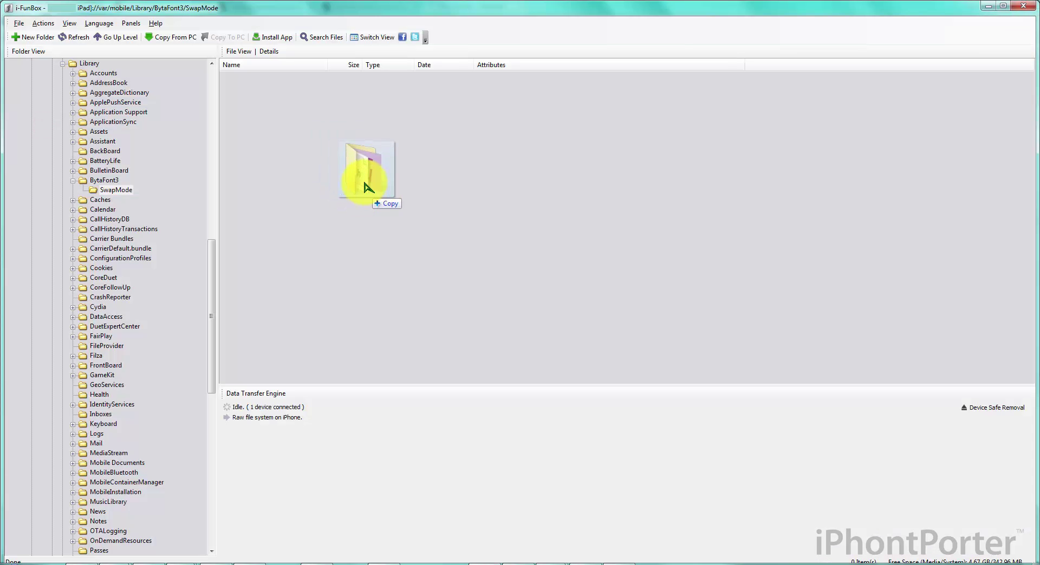
left_click_drag(361, 184, 364, 179)
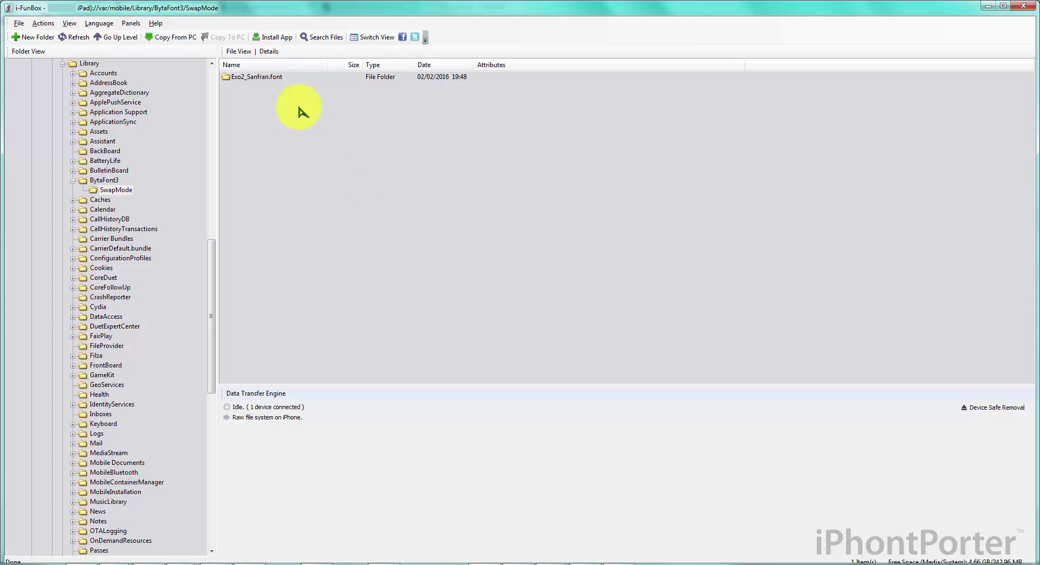
double_click(265, 77)
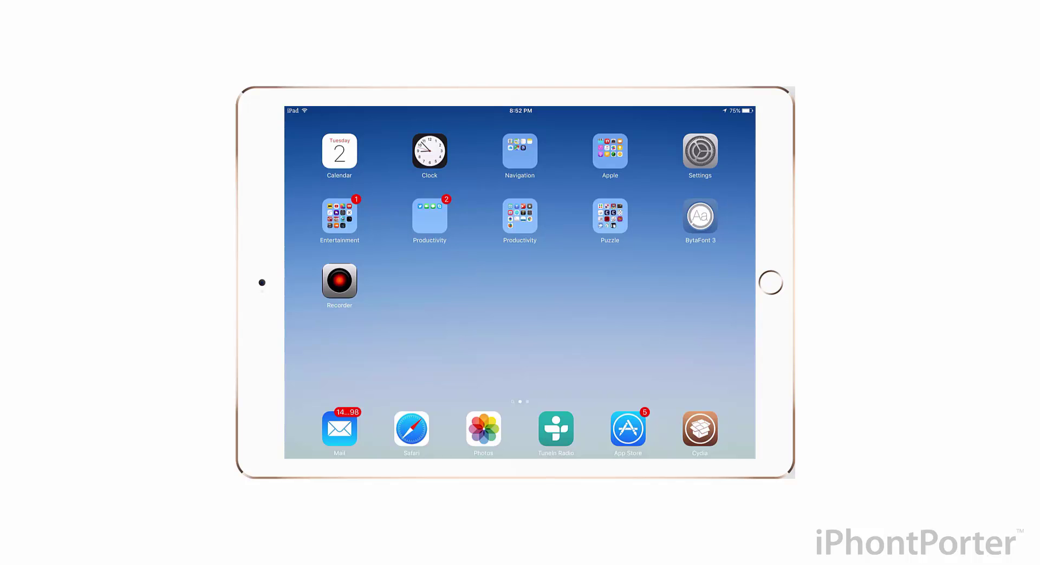
left_click(699, 217)
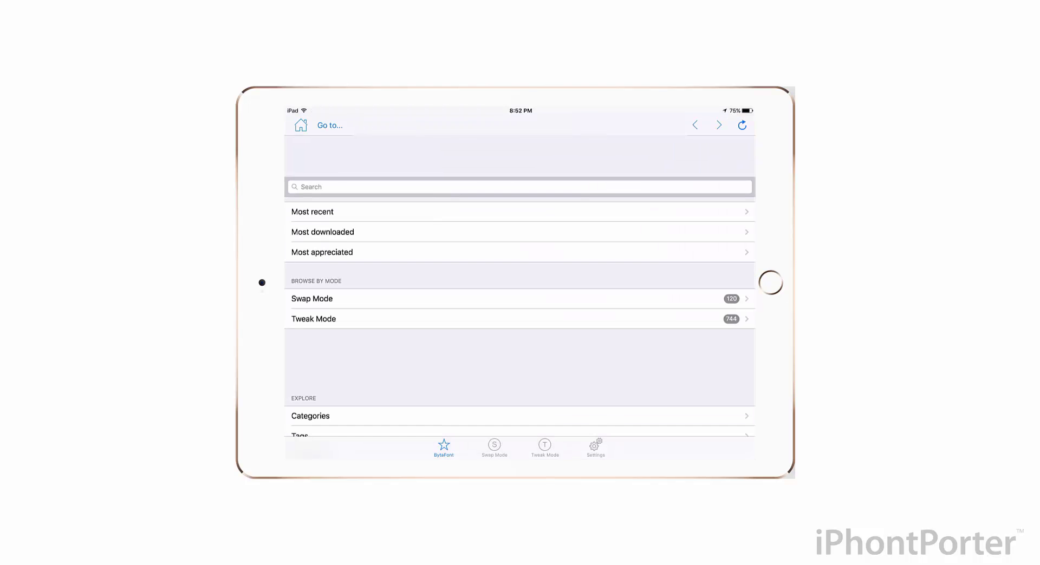
Preview Exo2_Sanfran in Swap Mode > Basic, then apply it as the system font.
left_click(494, 446)
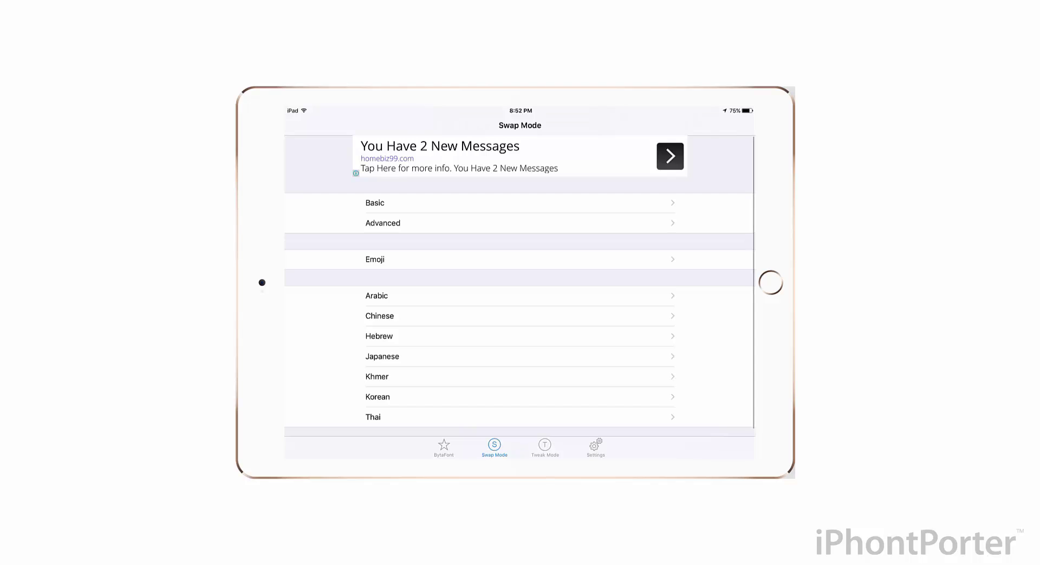
left_click(375, 203)
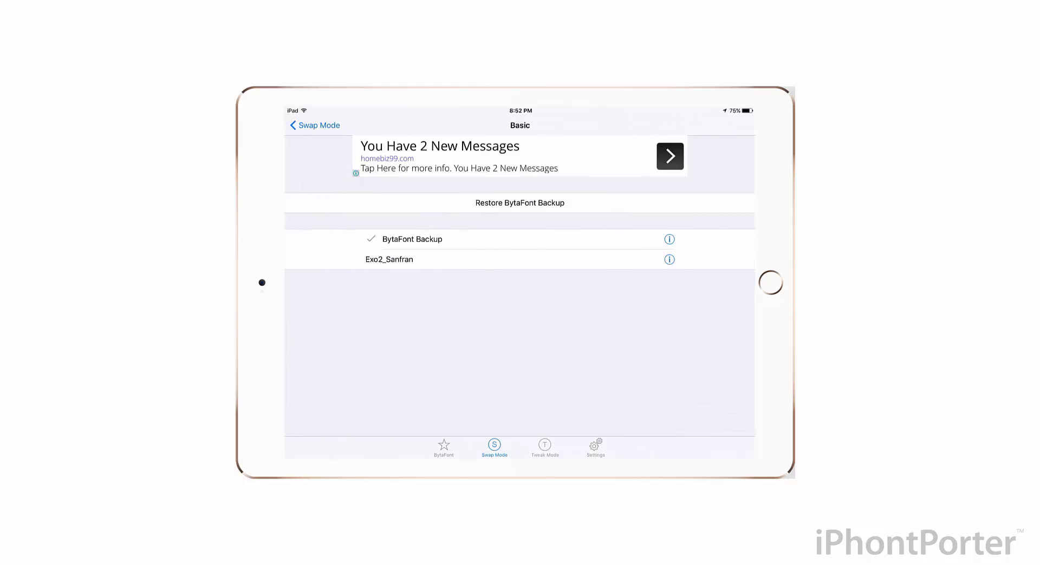
left_click(389, 260)
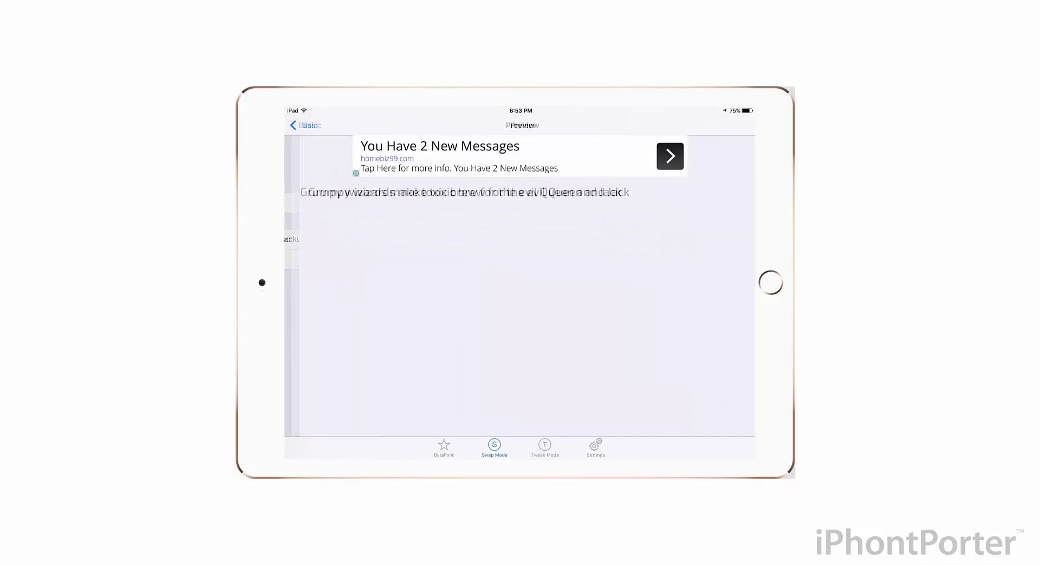
left_click(304, 126)
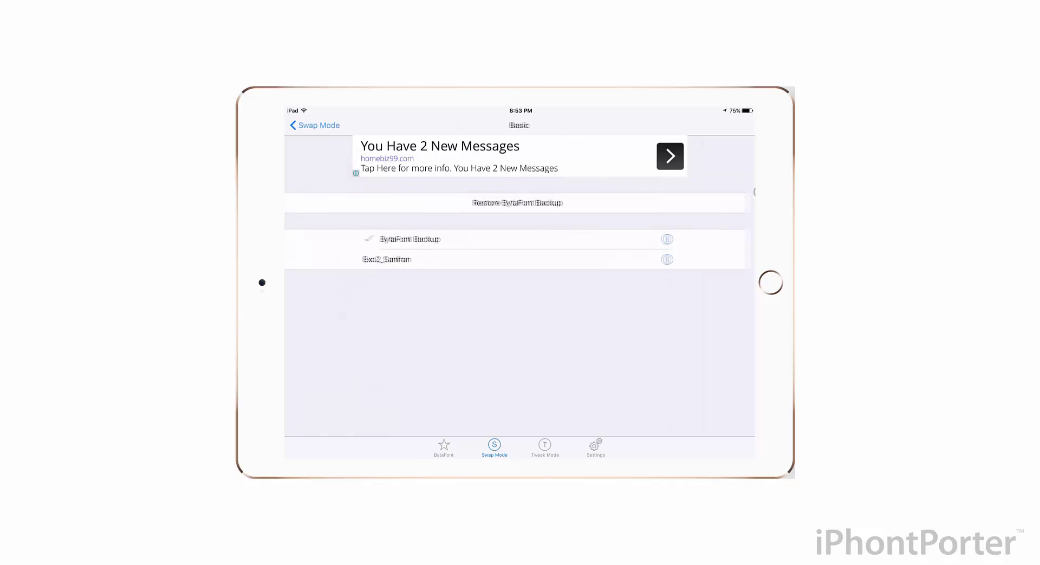
left_click(388, 259)
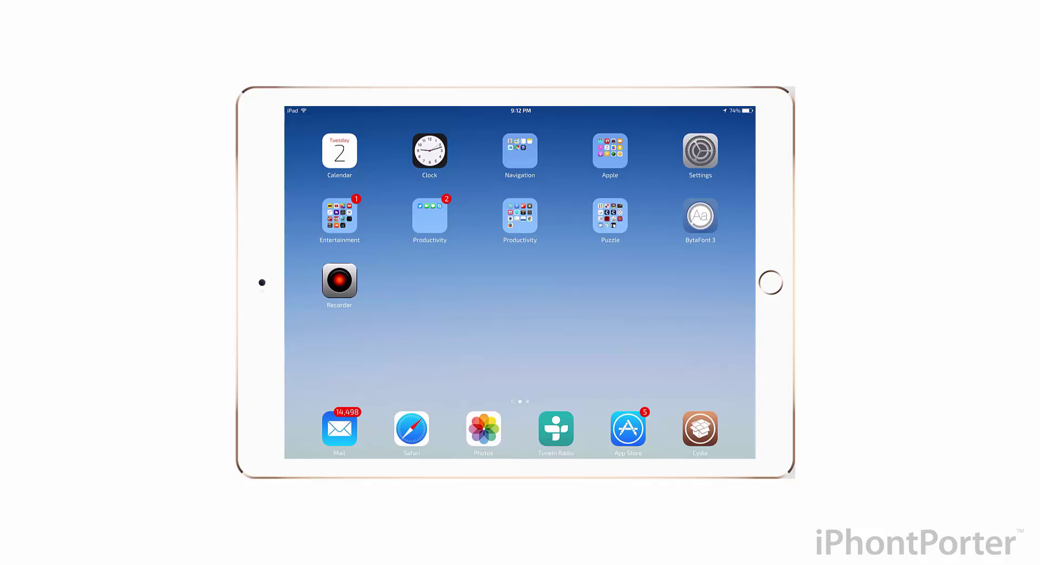
In Safari, show the Reader font list on the idownloadblog.com article, with San Francisco rendered in Exo2.
left_click(412, 429)
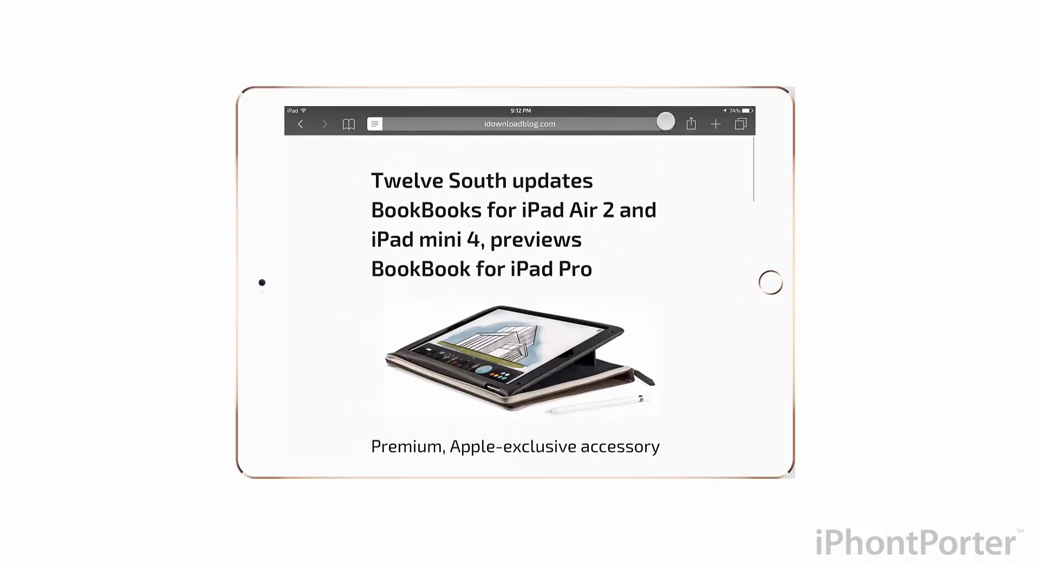
left_click(665, 122)
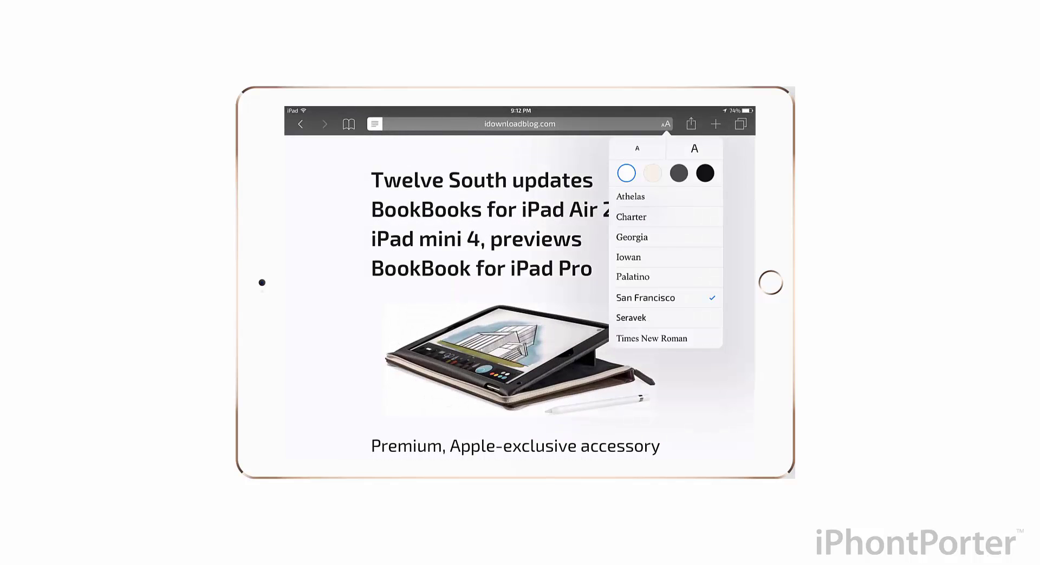